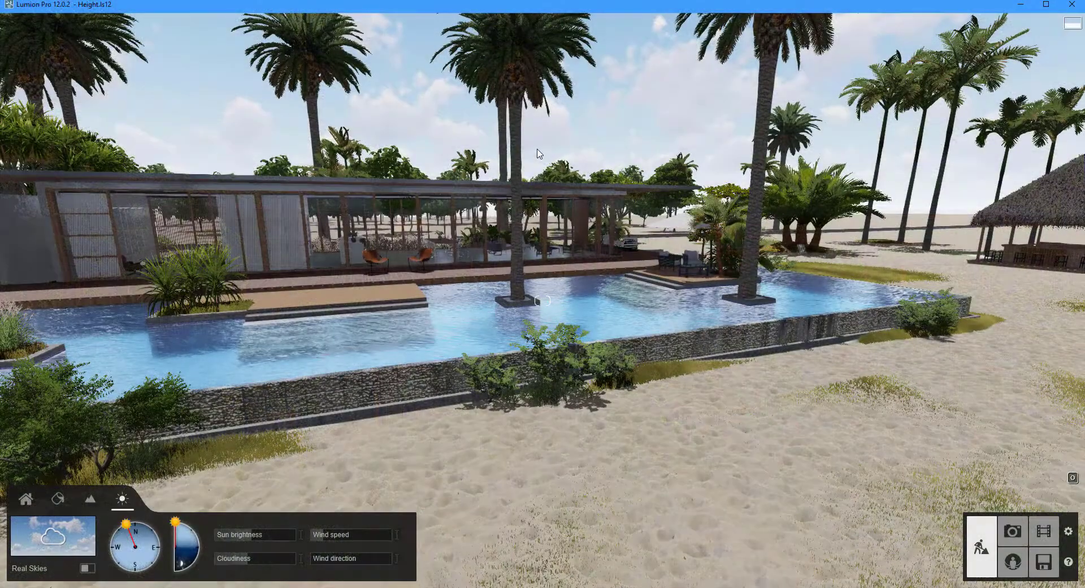
Bring up the Landscape Height tools and brush sliders in the Height.ls12 beach-house scene.
left_click(91, 495)
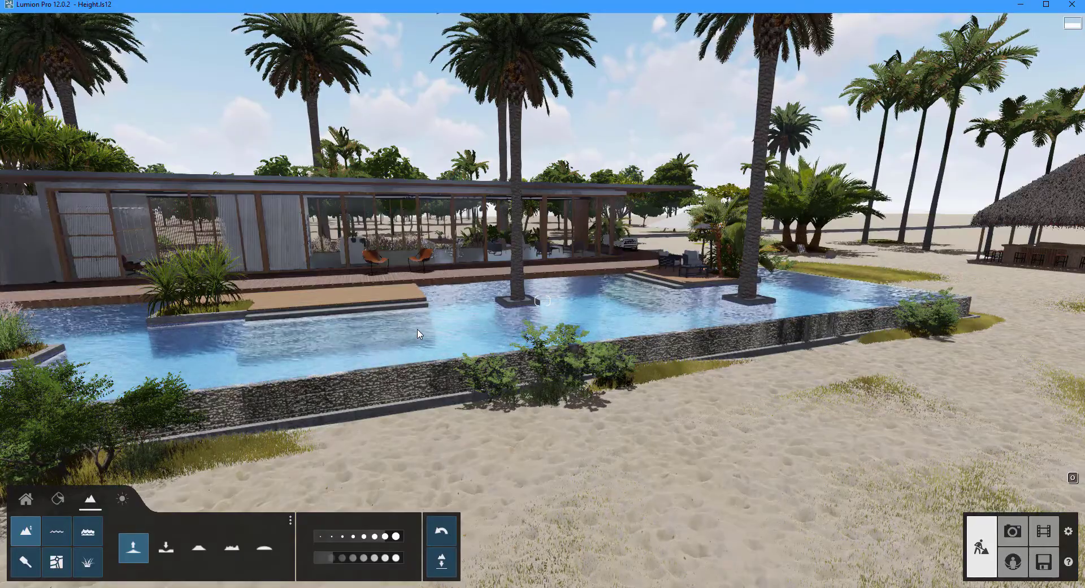
Rise above the house and roughen a strip of the green hillside into rocky mounds with Jitter.
key("w")
key("e")
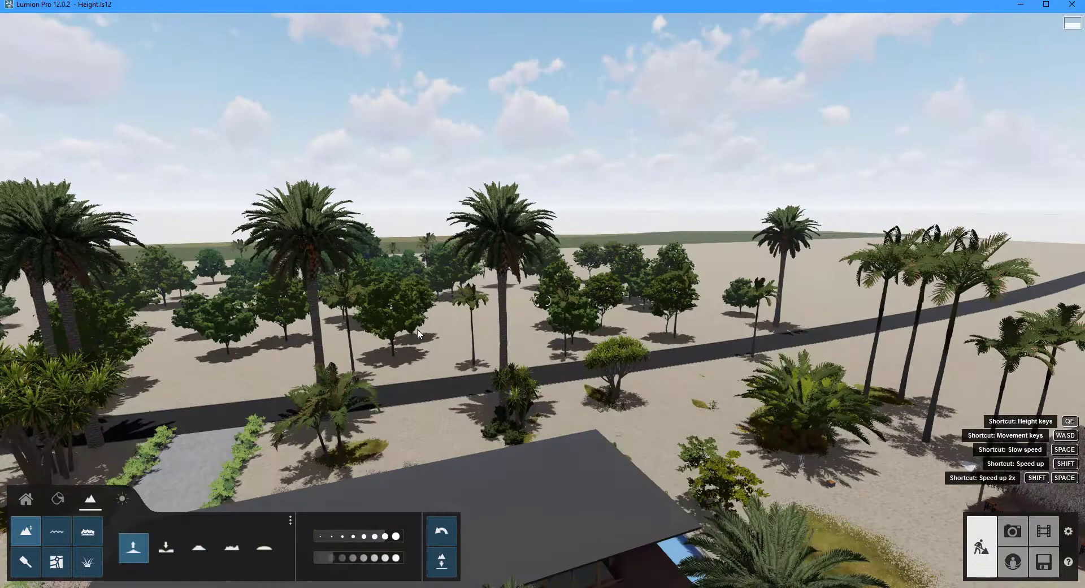
key("e")
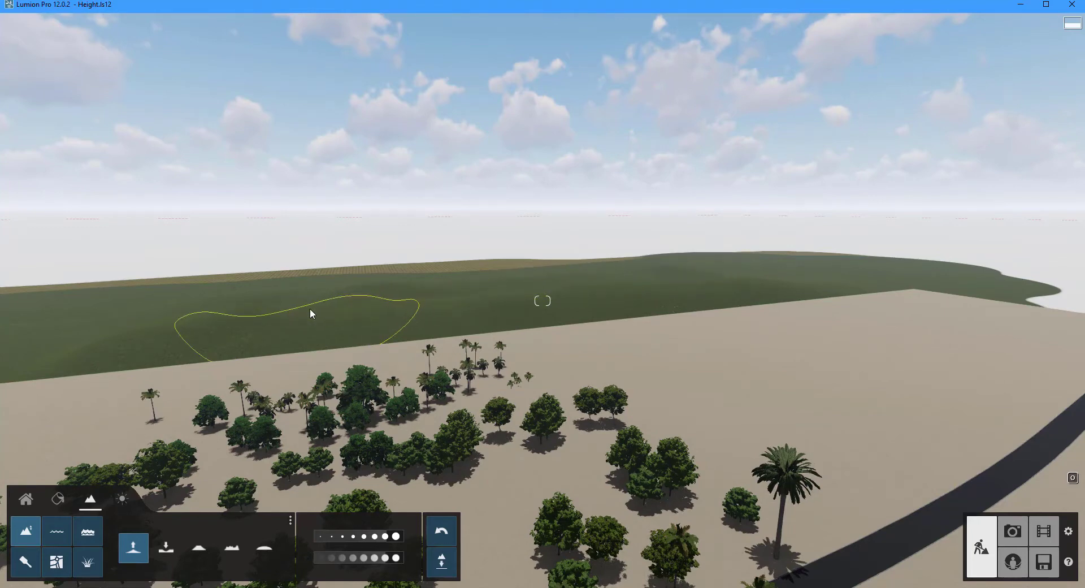
left_click(157, 549)
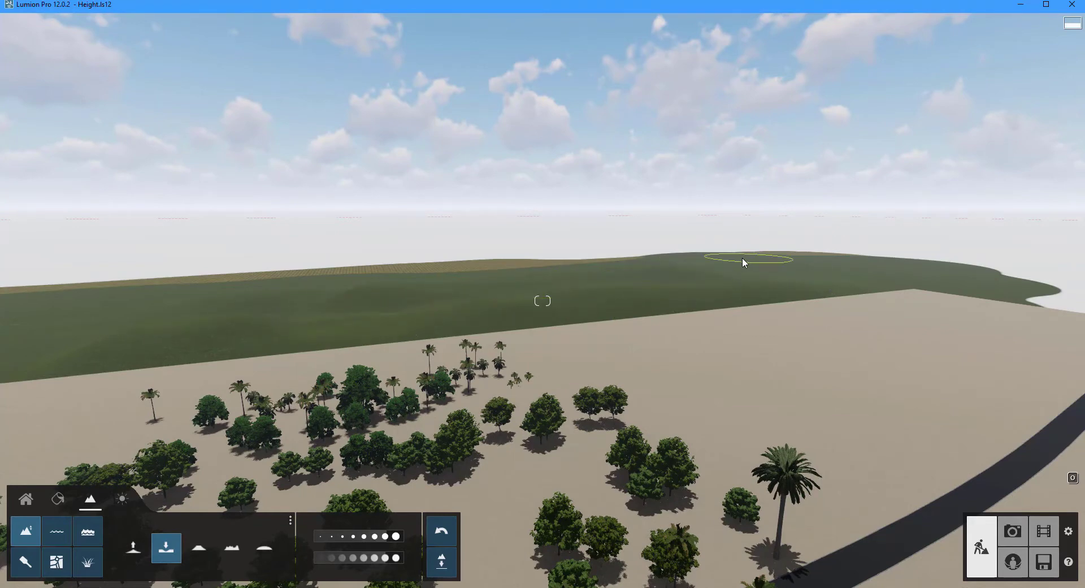
left_click(204, 549)
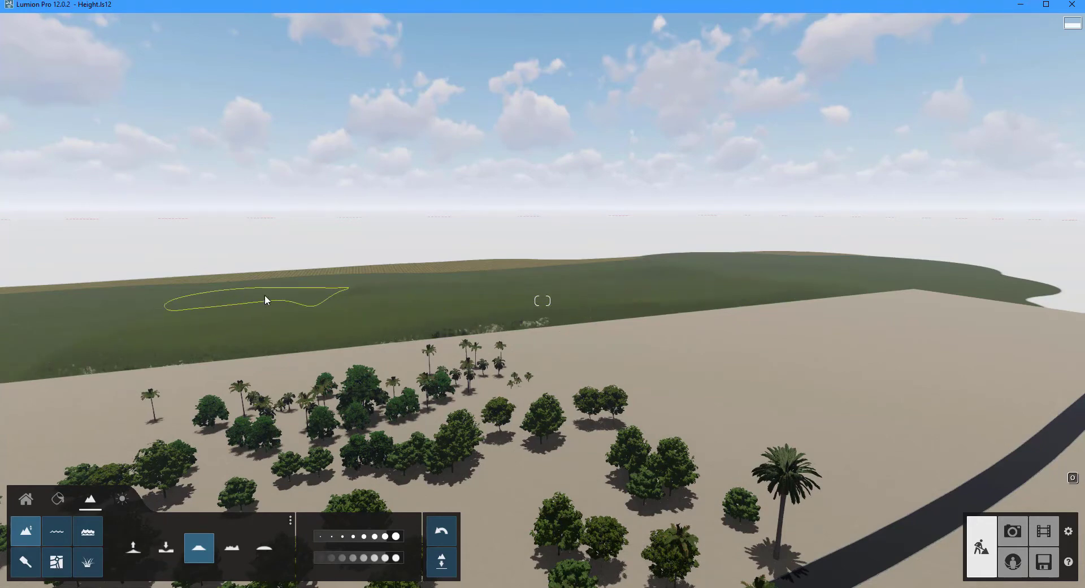
left_click(231, 546)
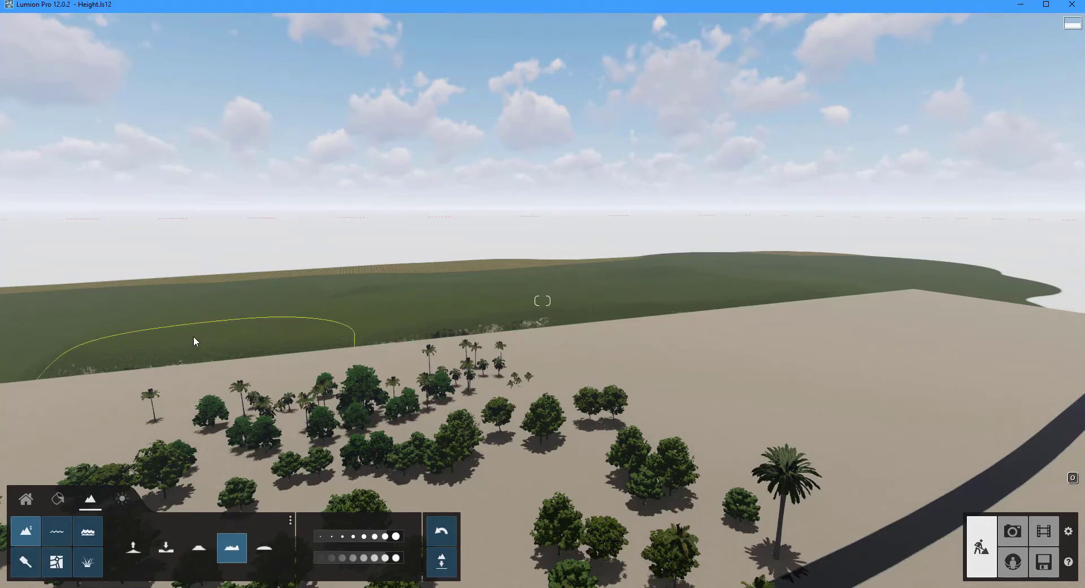
mouse_move(194, 342)
left_mouse_down()
mouse_move(169, 330)
mouse_move(402, 322)
mouse_move(603, 300)
left_mouse_up()
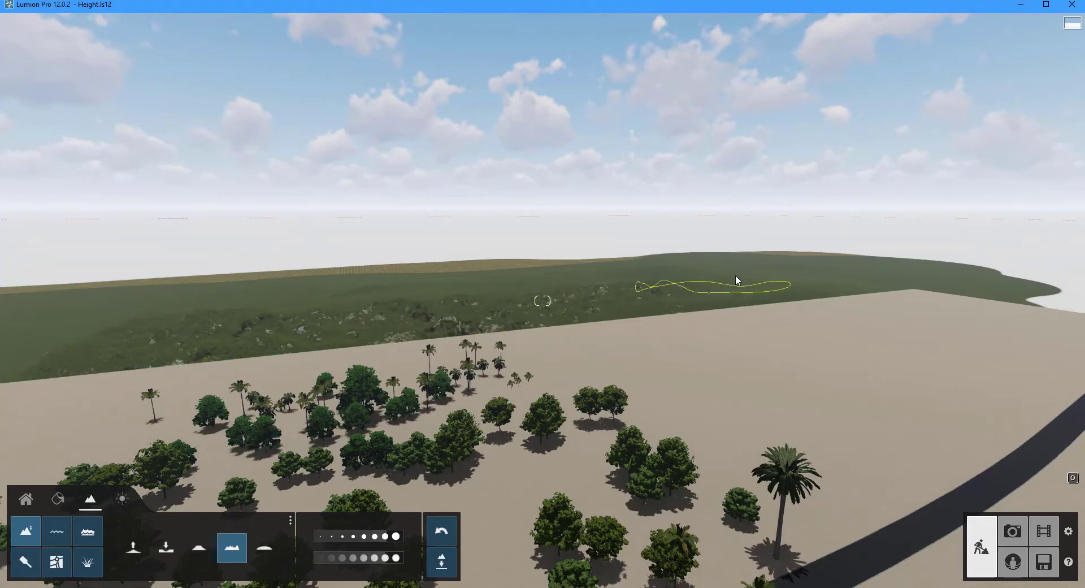
left_click_drag(366, 317, 361, 314)
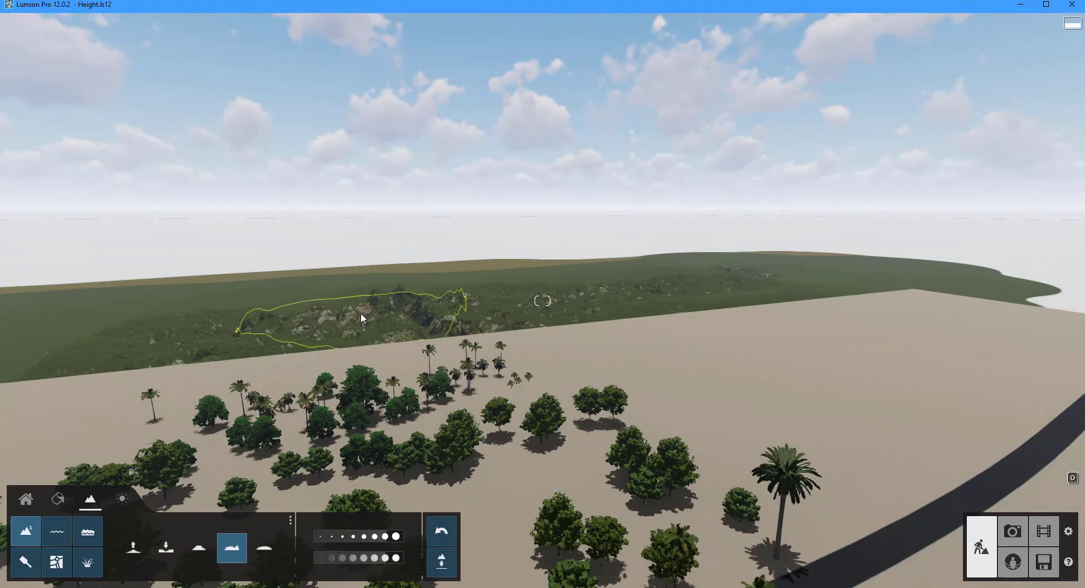
Smooth the roughened hillside, then load the Water Plane.ls12 project.
left_click(259, 550)
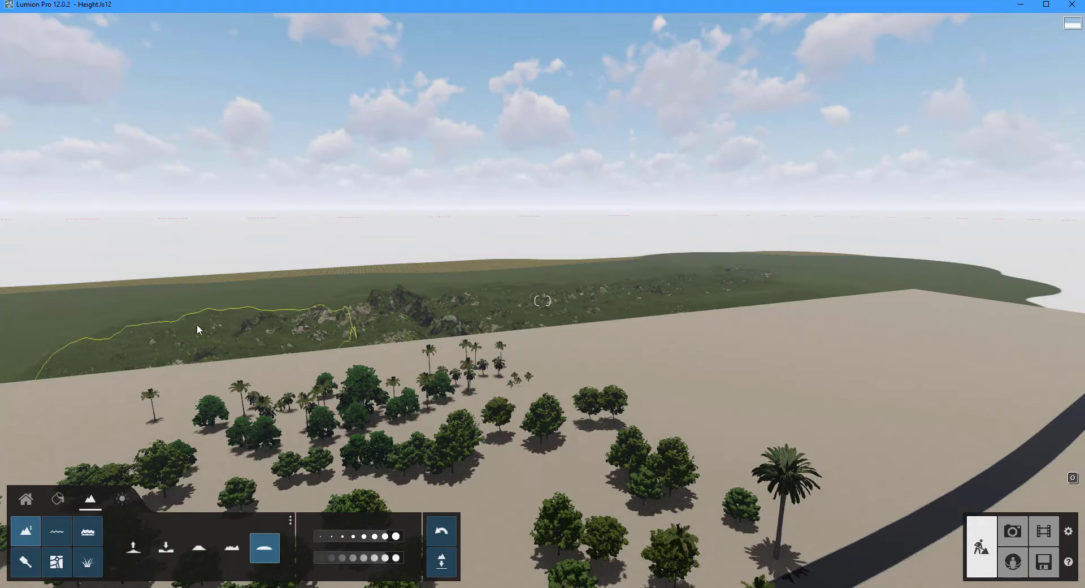
left_click_drag(196, 324, 442, 310)
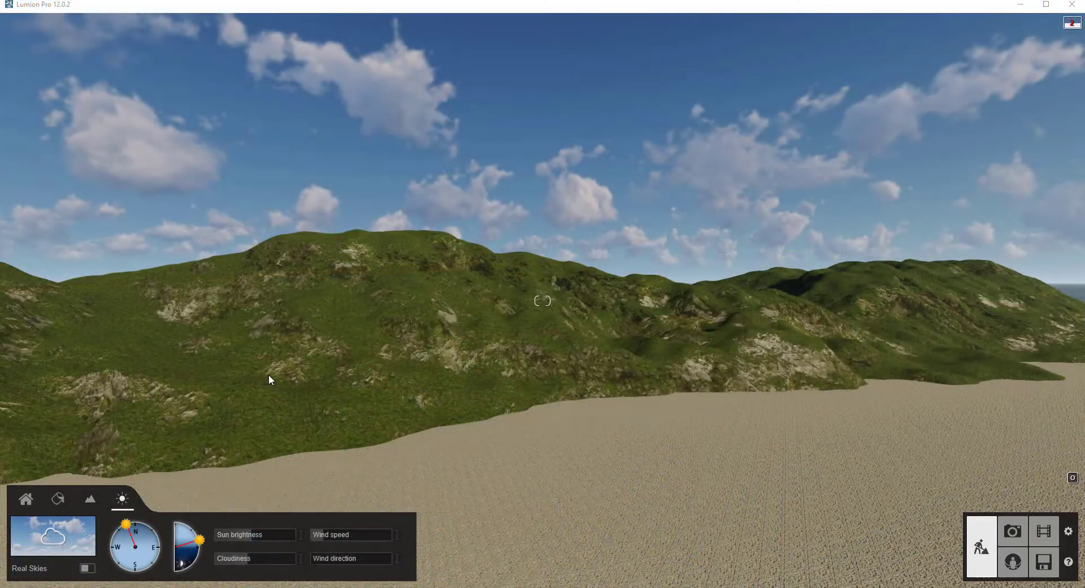
left_click(270, 376)
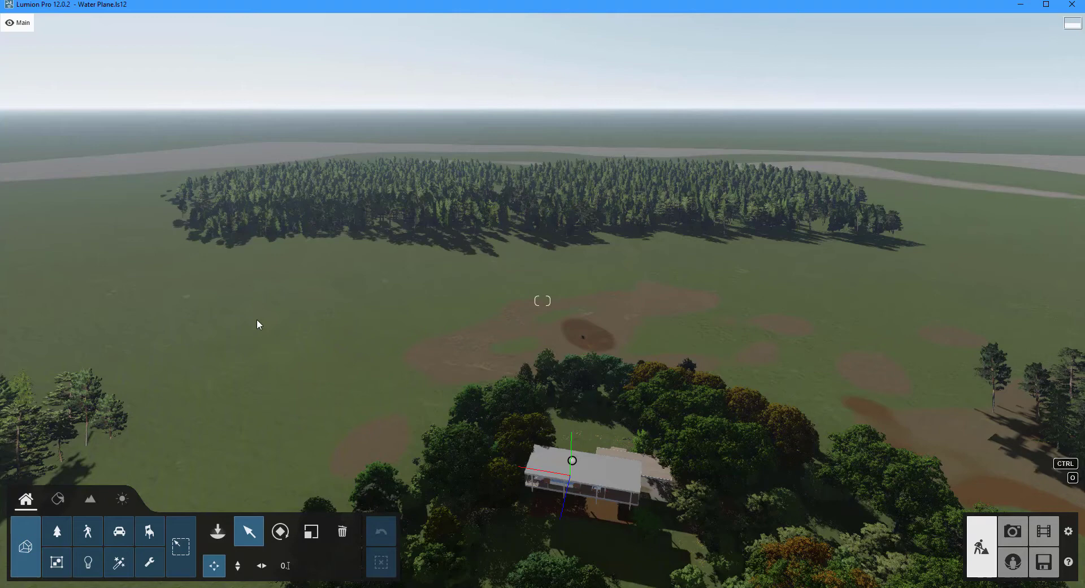
With Lower at brush size 4.2, sink a long deep hollow in front of the pine forest.
left_click(91, 499)
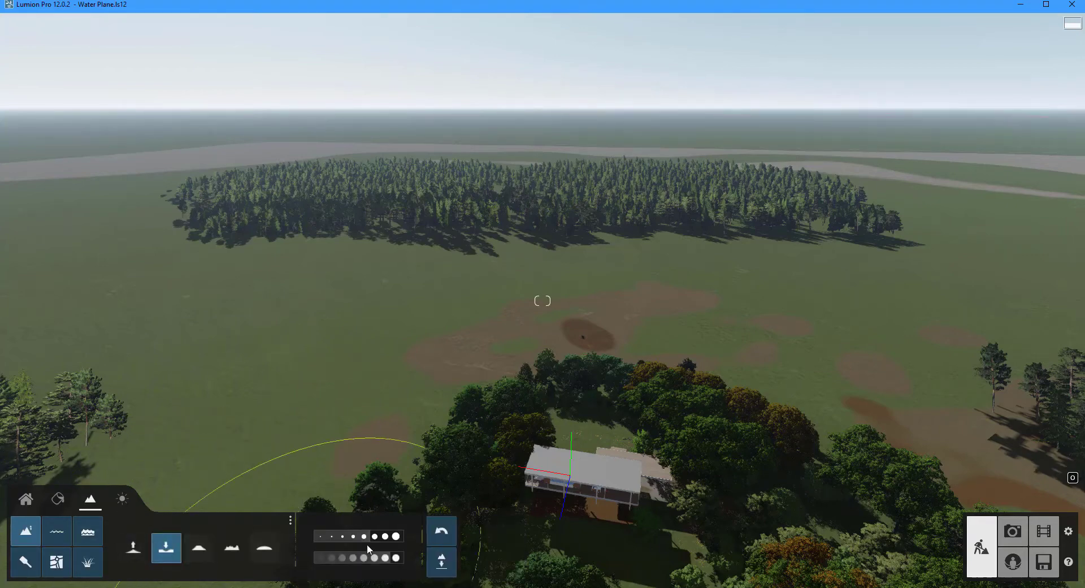
left_click(382, 536)
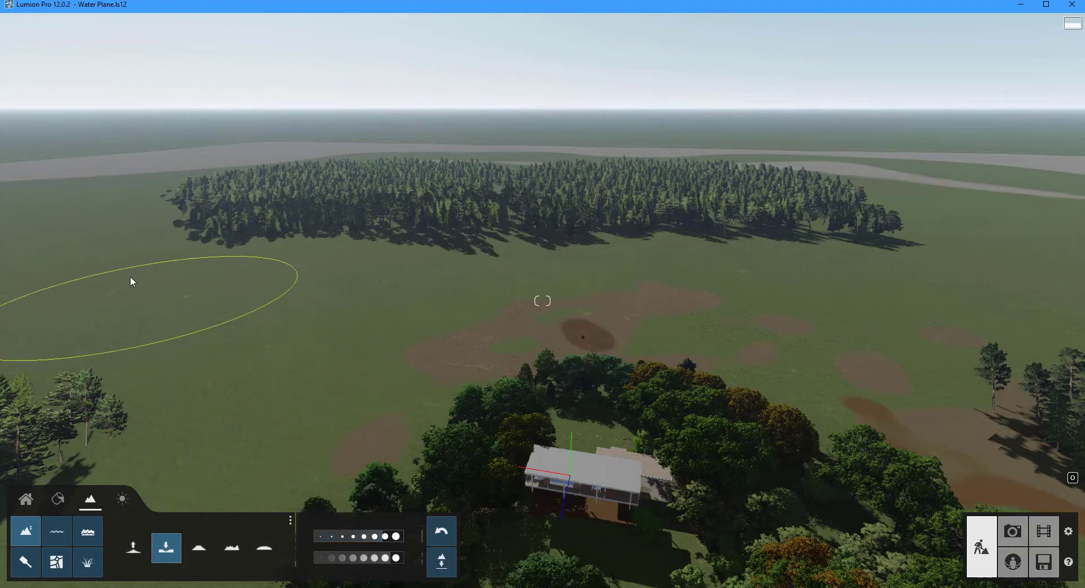
mouse_move(79, 247)
left_mouse_down()
mouse_move(175, 319)
mouse_move(148, 306)
mouse_move(155, 312)
mouse_move(227, 333)
mouse_move(439, 344)
mouse_move(923, 312)
mouse_move(993, 285)
mouse_move(1044, 229)
left_mouse_up()
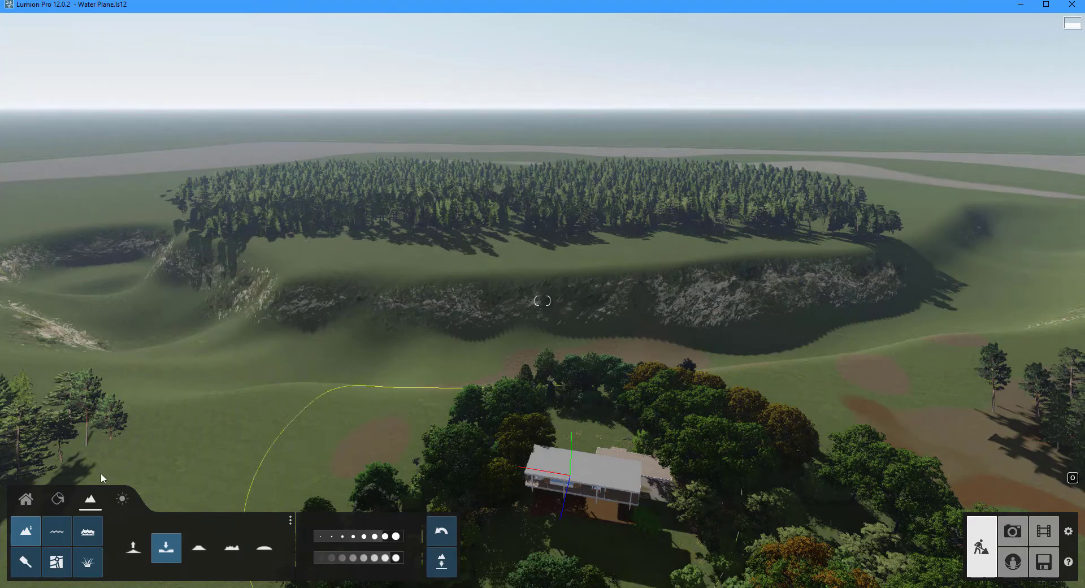
Place a water plane in the hollow and stretch it across the surrounding hollows.
left_click(48, 530)
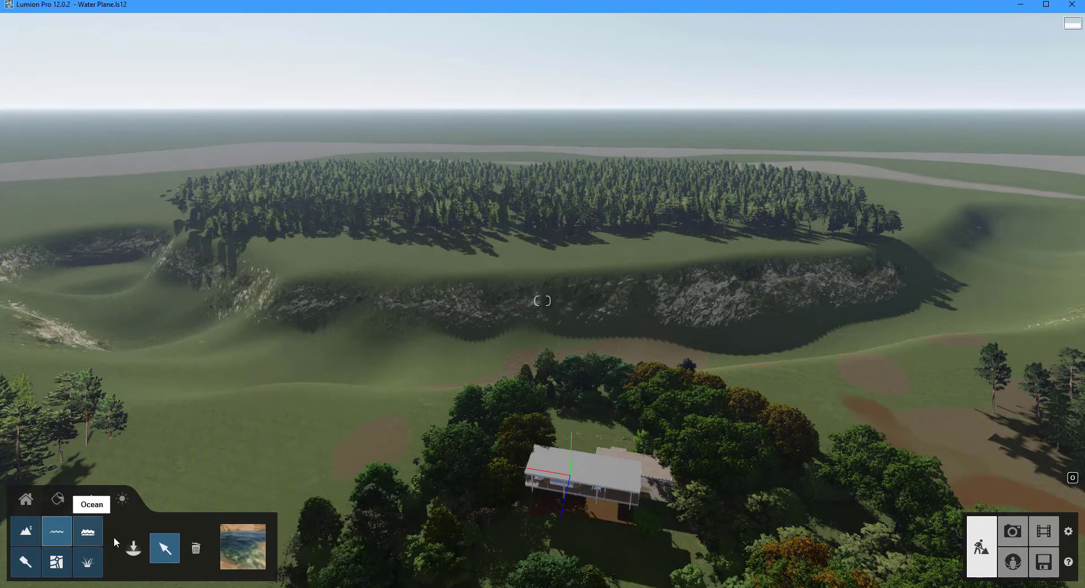
left_click(134, 551)
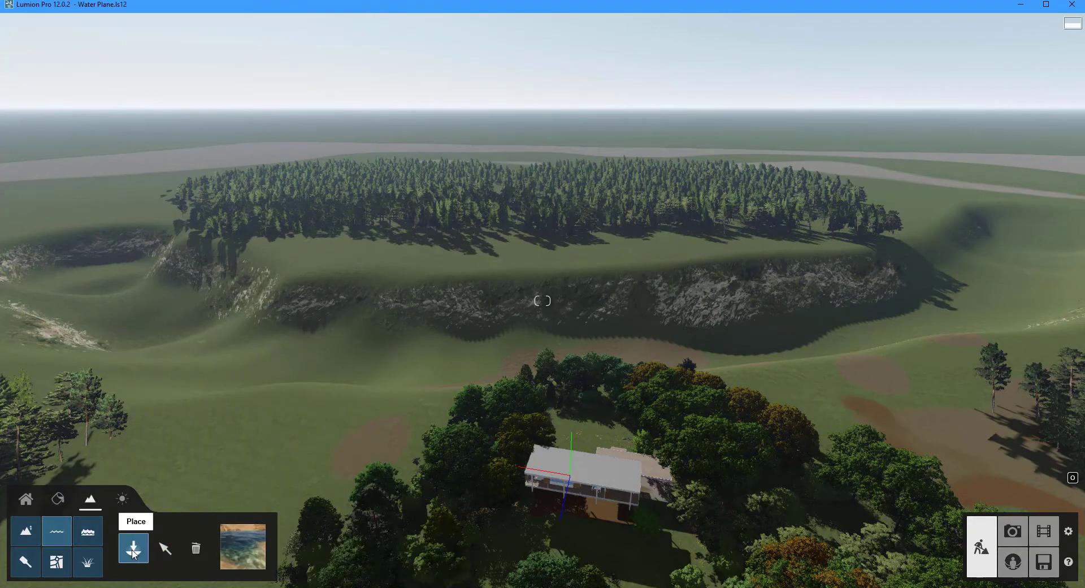
left_click(556, 342)
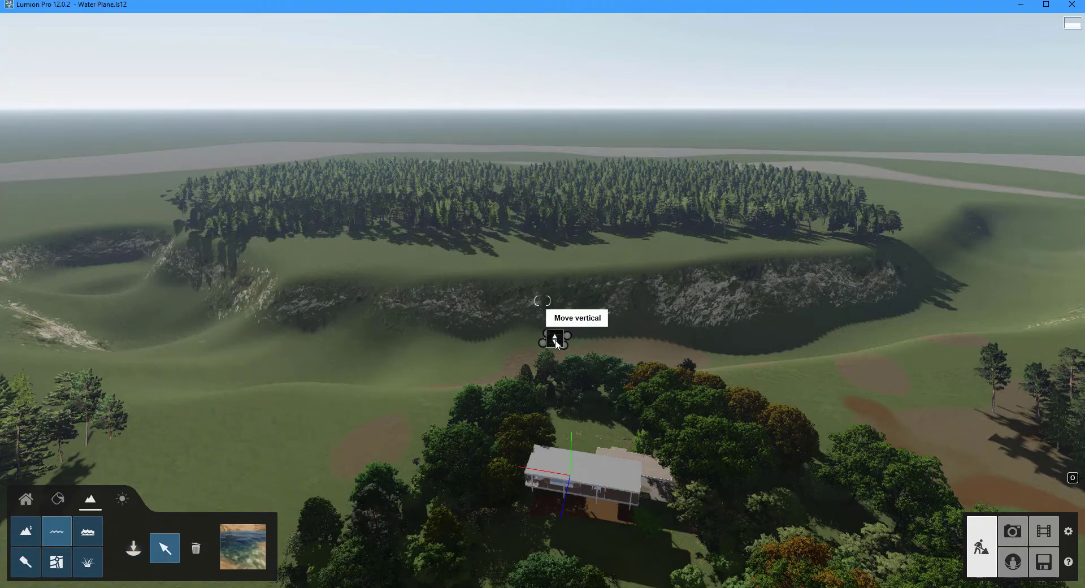
left_click_drag(571, 334, 1032, 154)
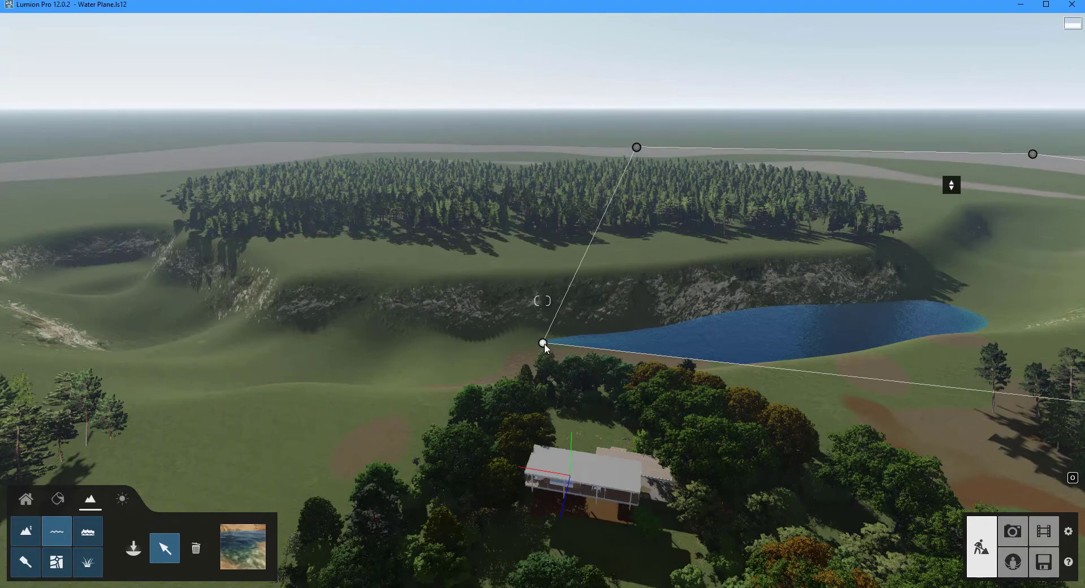
left_click_drag(543, 343, 2, 399)
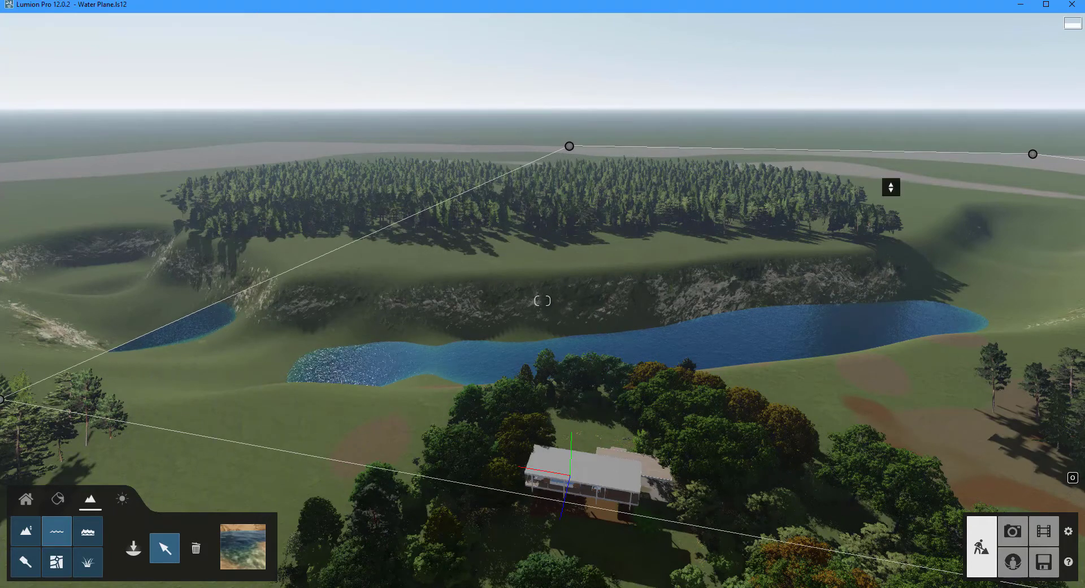
middle_click_drag(2, 399, 268, 321)
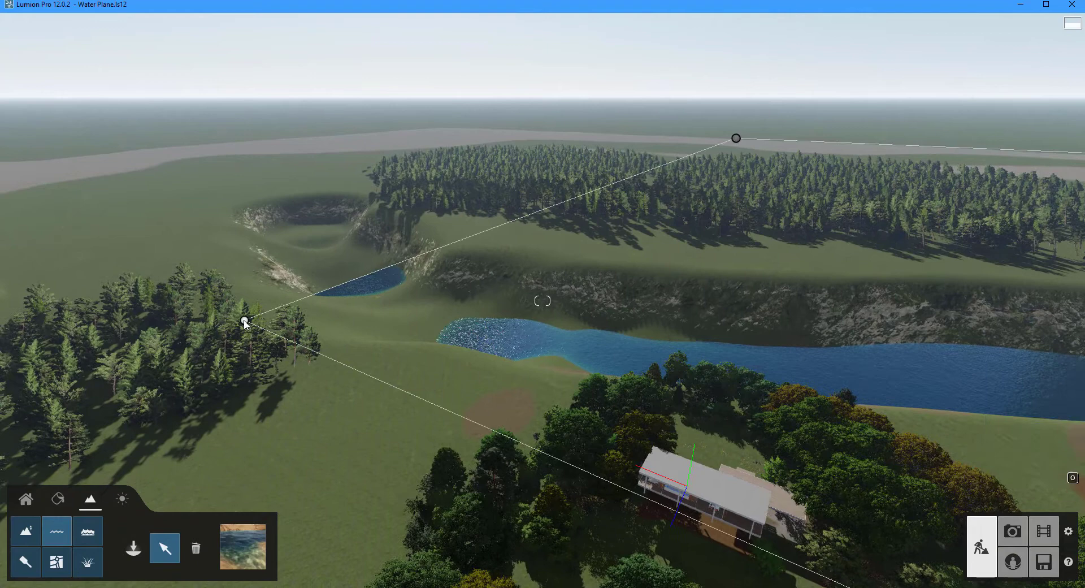
left_click_drag(244, 321, 2, 218)
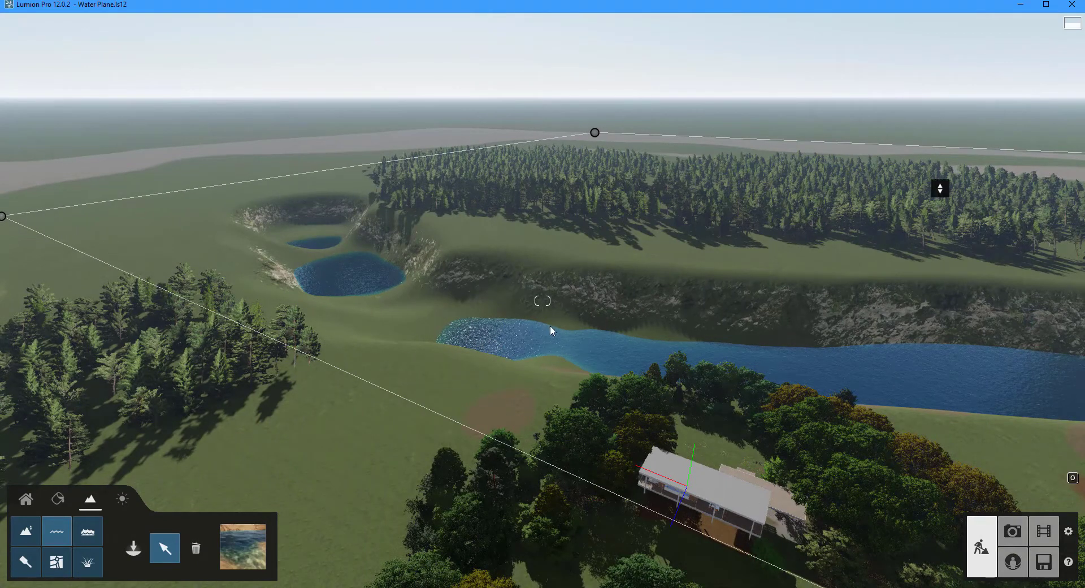
right_click_drag(552, 330, 458, 327)
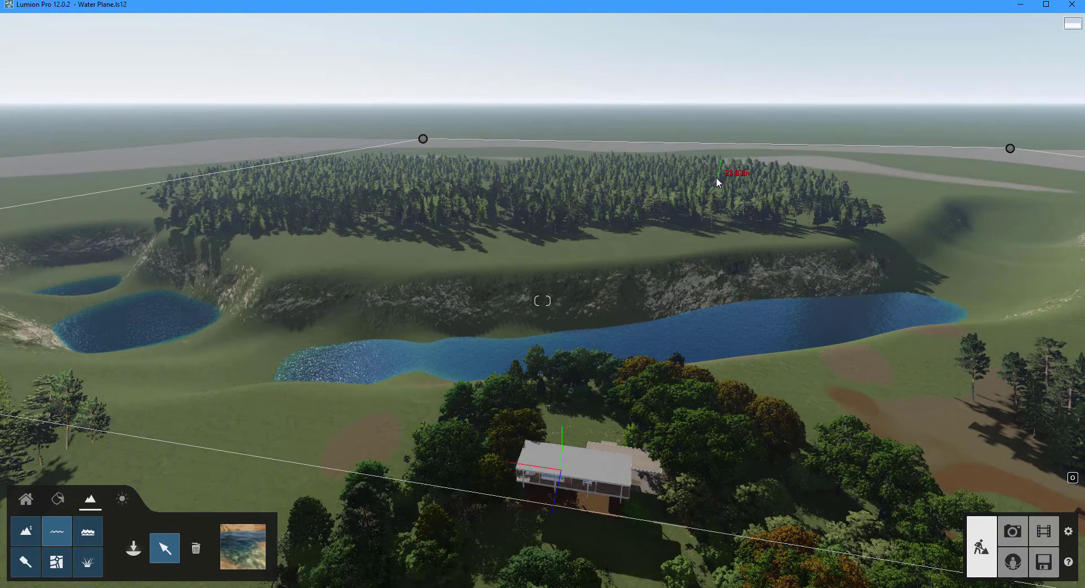
Raise the water level to -14.33 m and apply the murky sandy water type.
left_click_drag(717, 178, 702, 7)
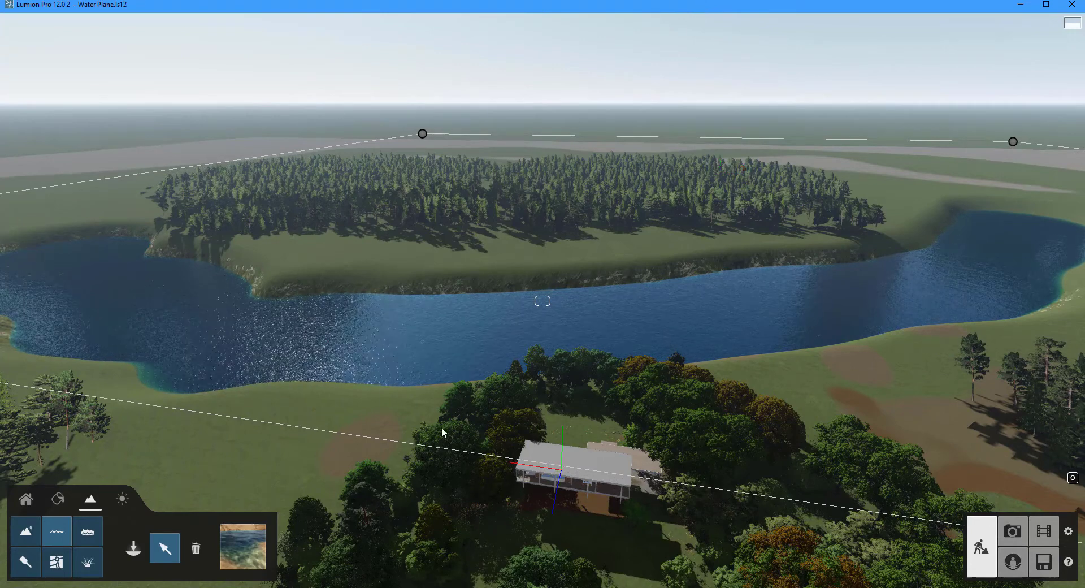
left_click(237, 549)
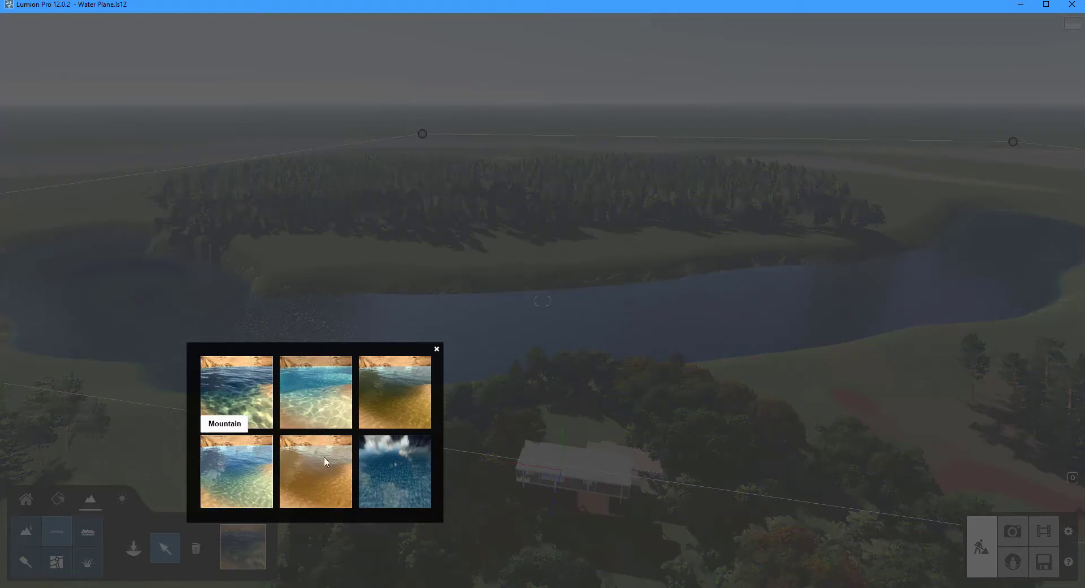
left_click(395, 408)
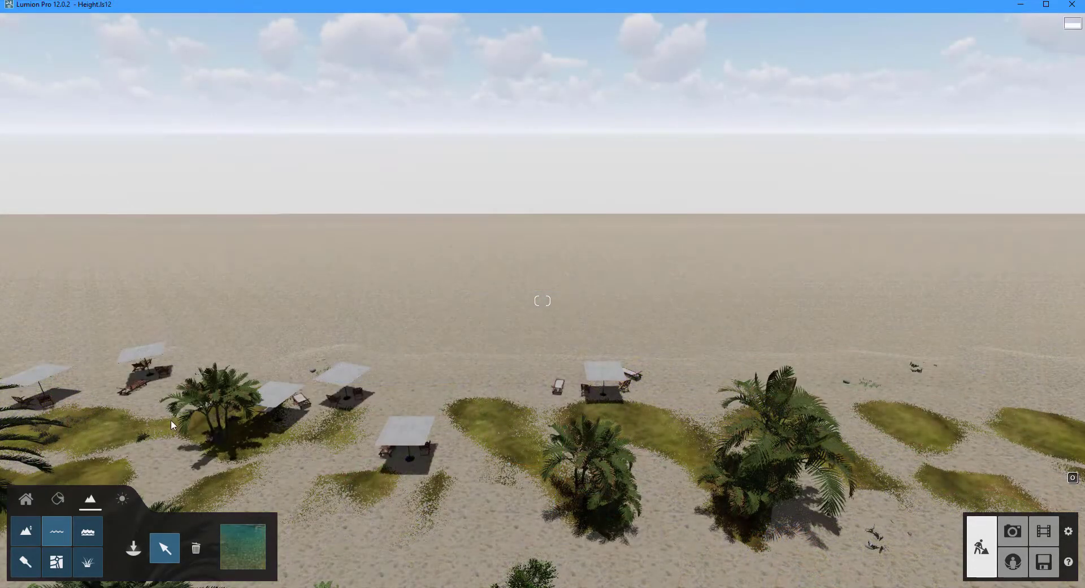
Turn the ocean on, lower wave intensity to 0.4, and adjust the surface brightness.
left_click(93, 537)
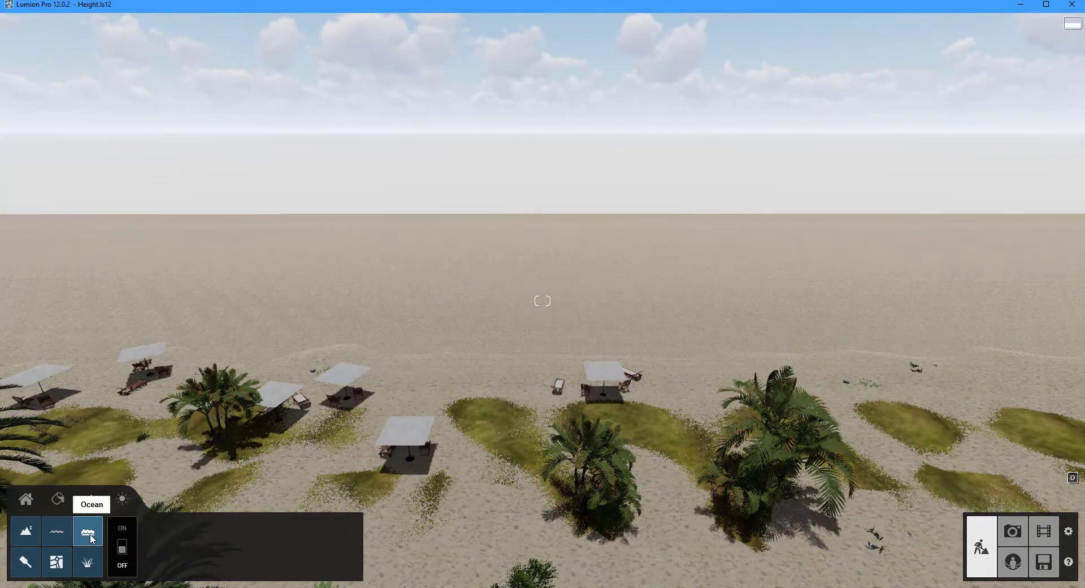
left_click(124, 551)
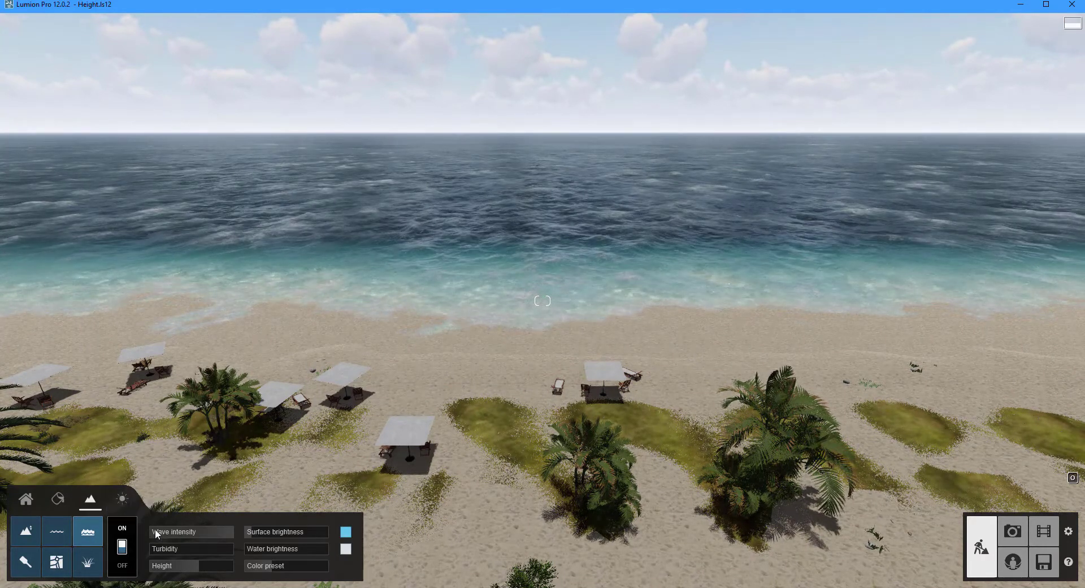
left_click_drag(156, 534, 201, 571)
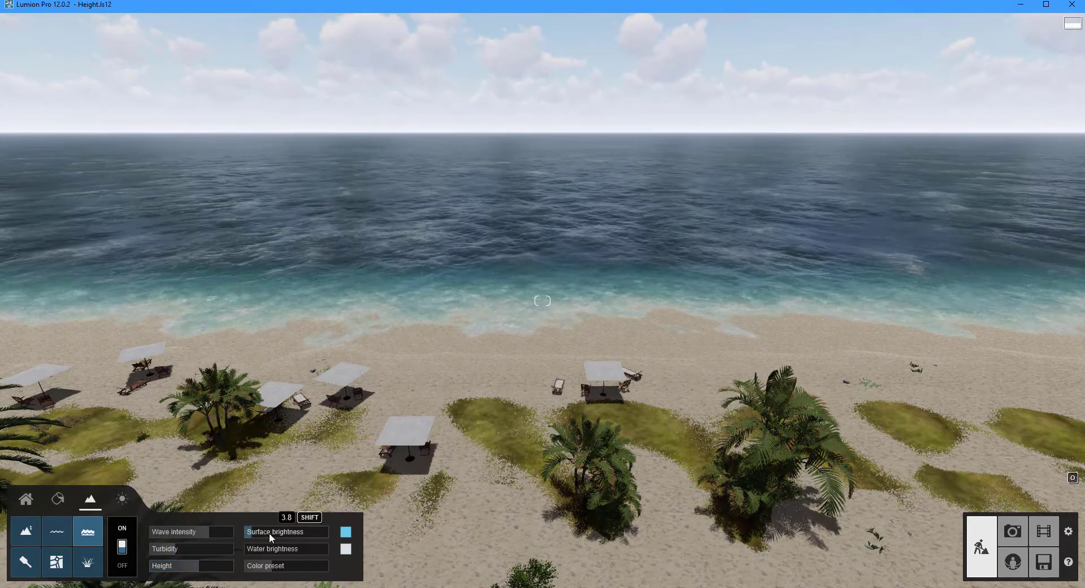
left_click_drag(269, 533, 277, 570)
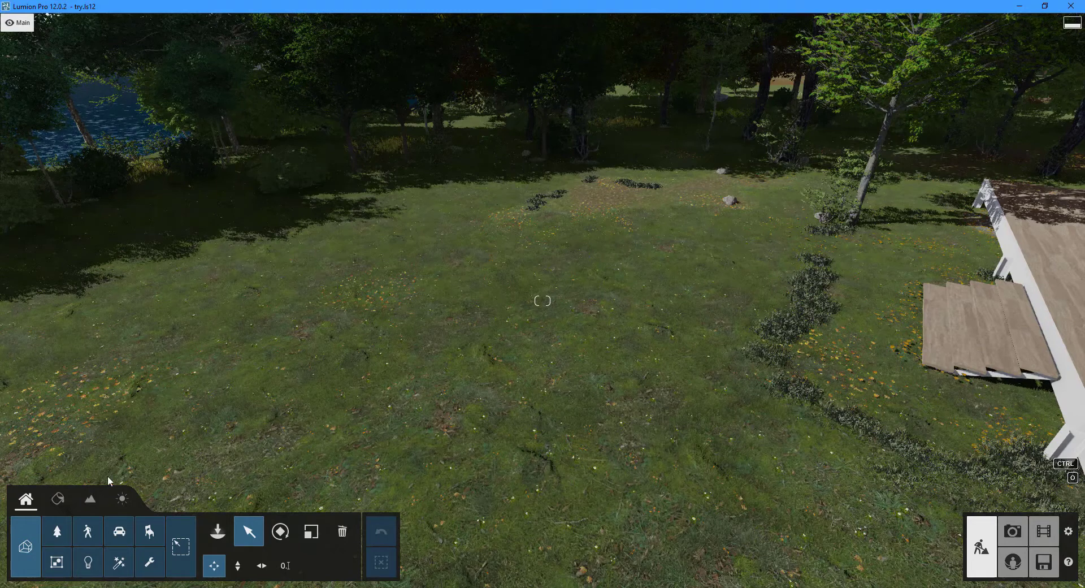
Switch to the landscape Paint tool and open the texture library for the first slot.
left_click(91, 500)
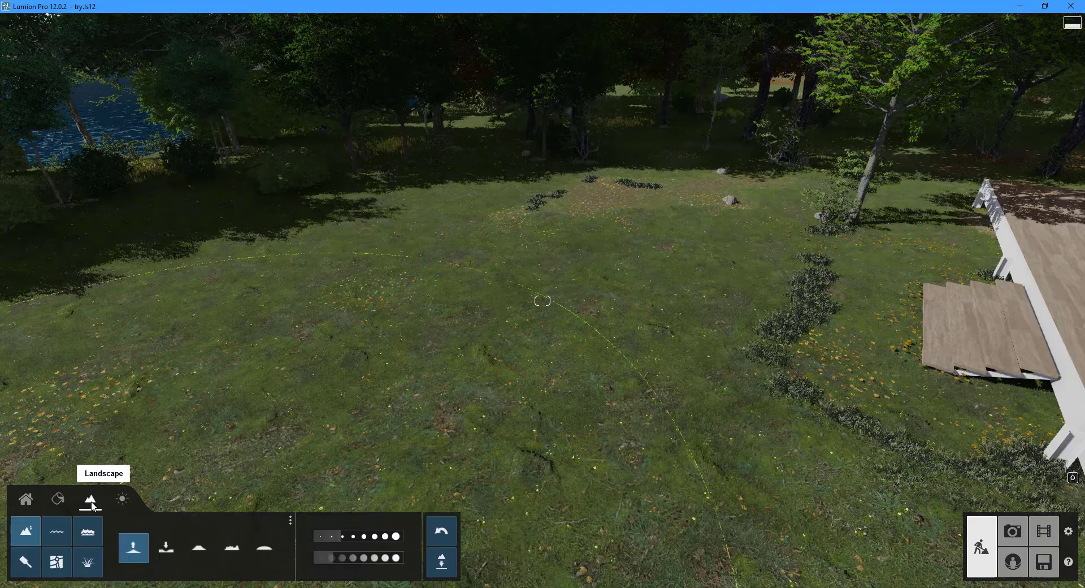
left_click(21, 570)
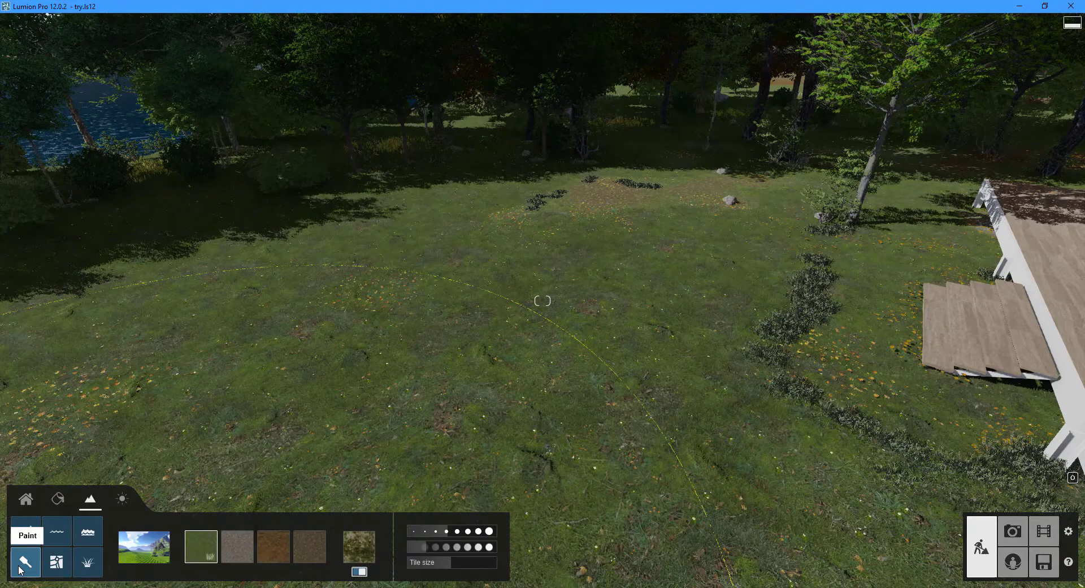
mouse_move(201, 549)
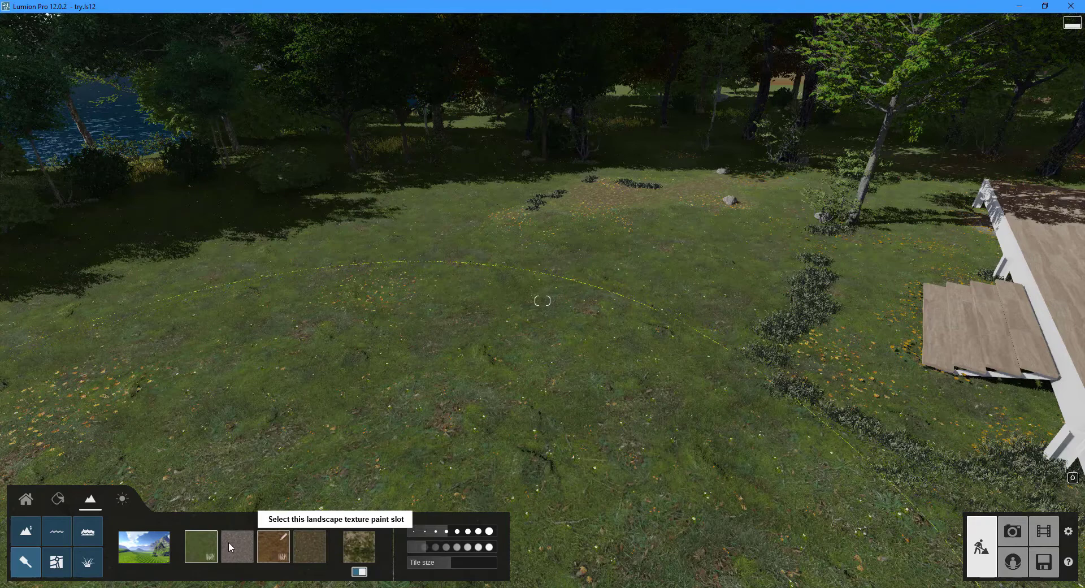
left_click(199, 540)
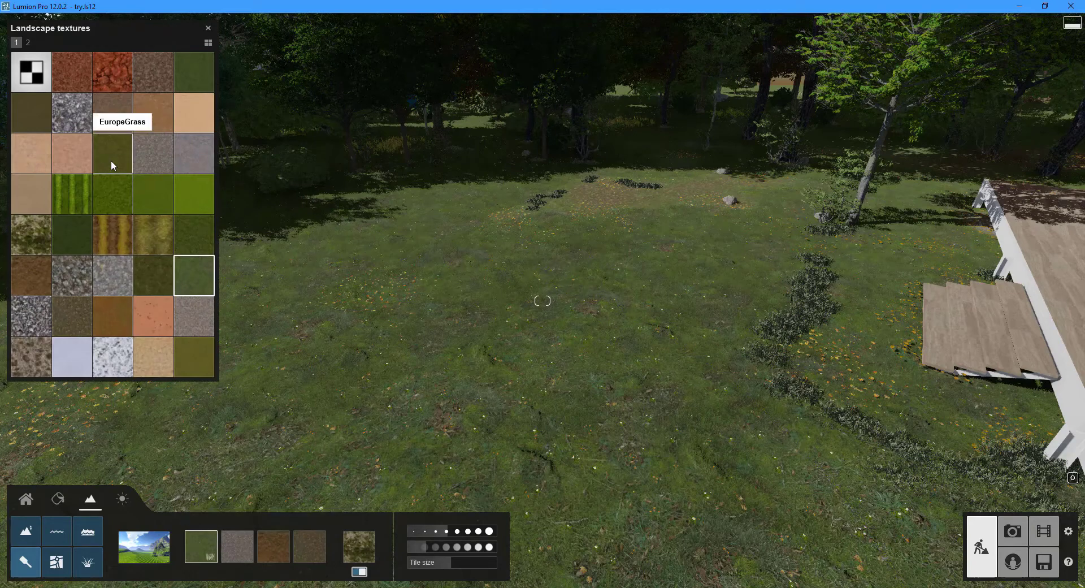
Give the first terrain slot a custom texture with GrassA.jpg as its colour map.
scroll(111, 164, "down", 1)
scroll(112, 163, "up", 1)
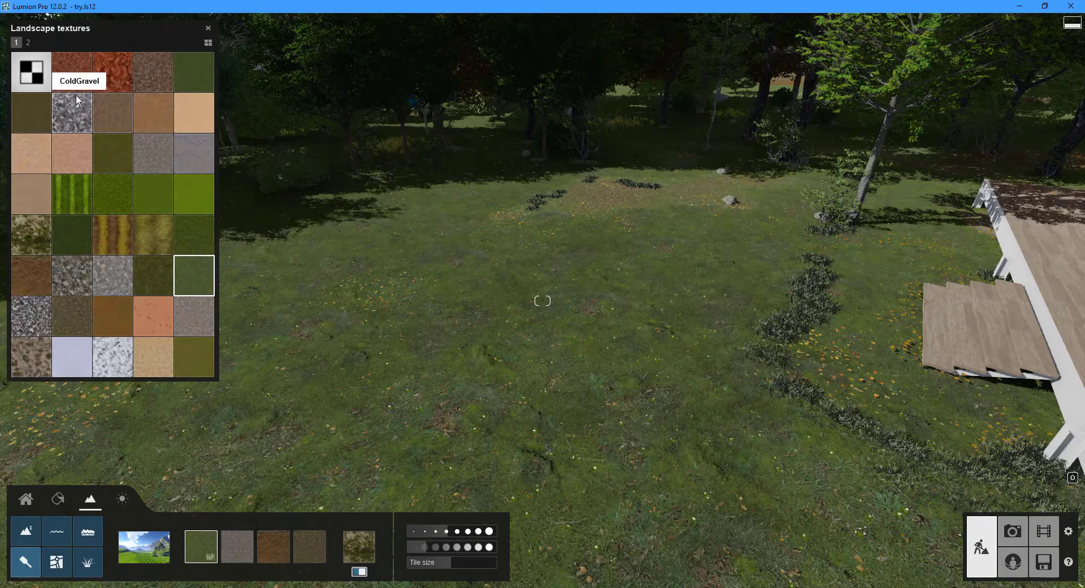
left_click(32, 72)
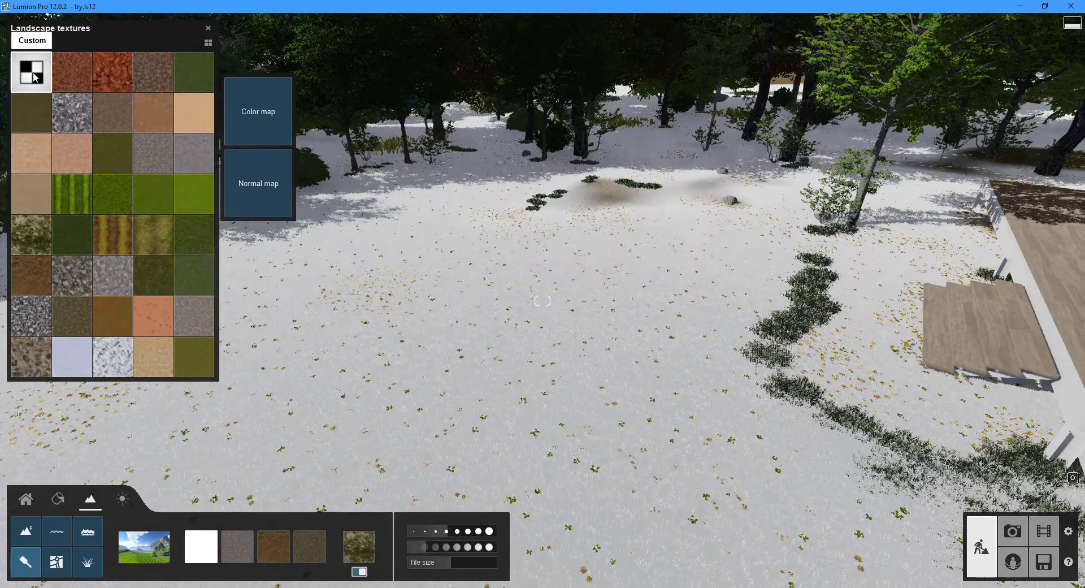
left_click(256, 115)
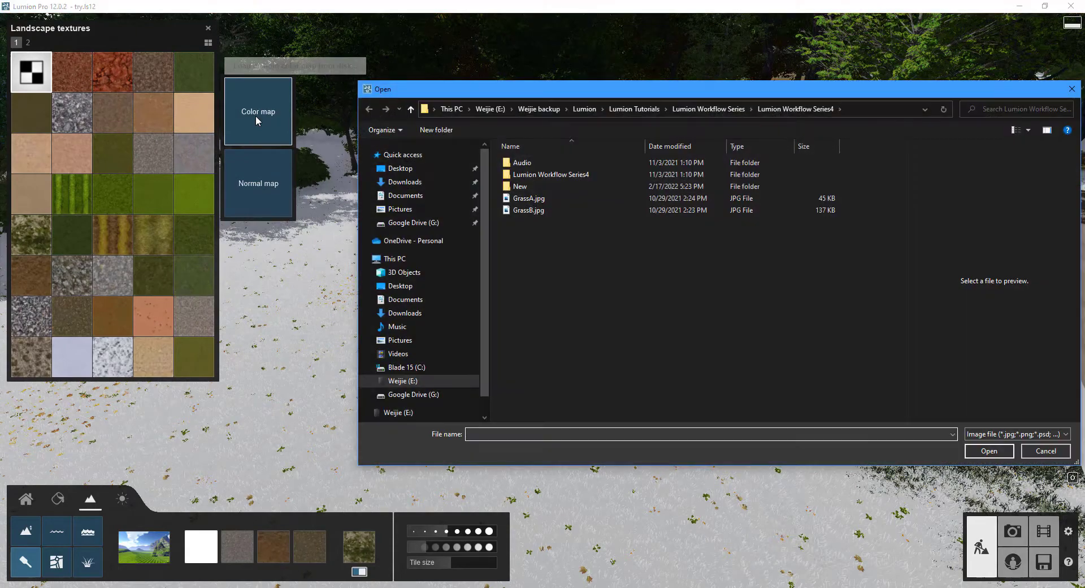
double_click(529, 199)
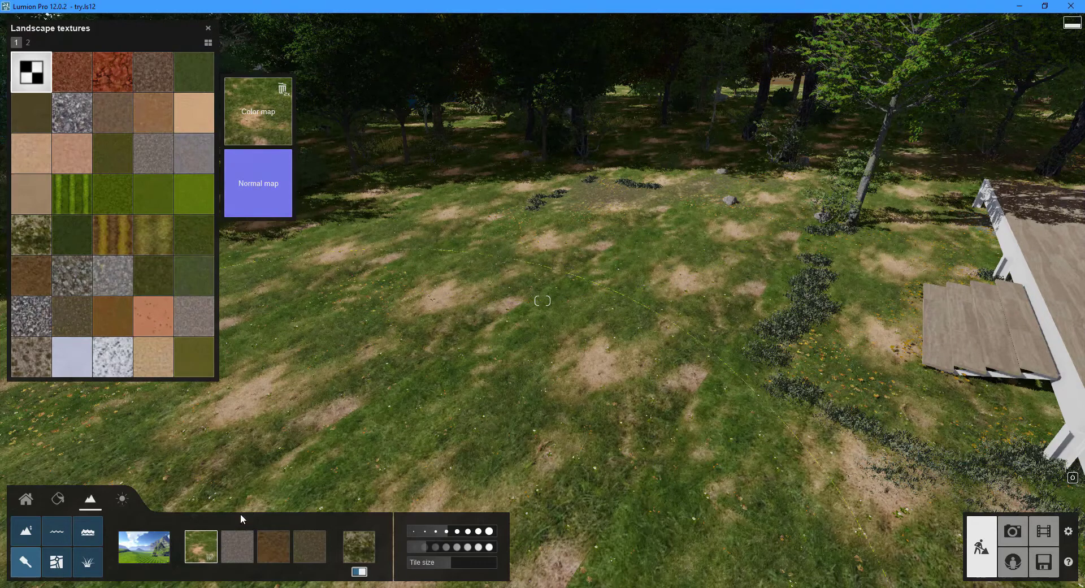
Set slot 2 to ColdGravel and paint a broad gravel swath toward the right with a larger, faster brush.
left_click(239, 548)
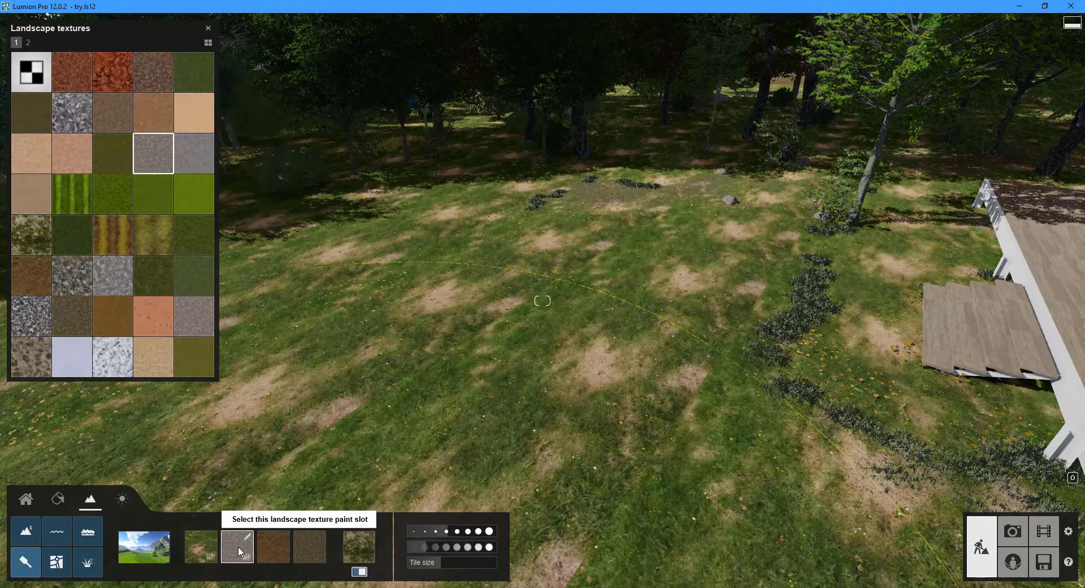
left_click(72, 116)
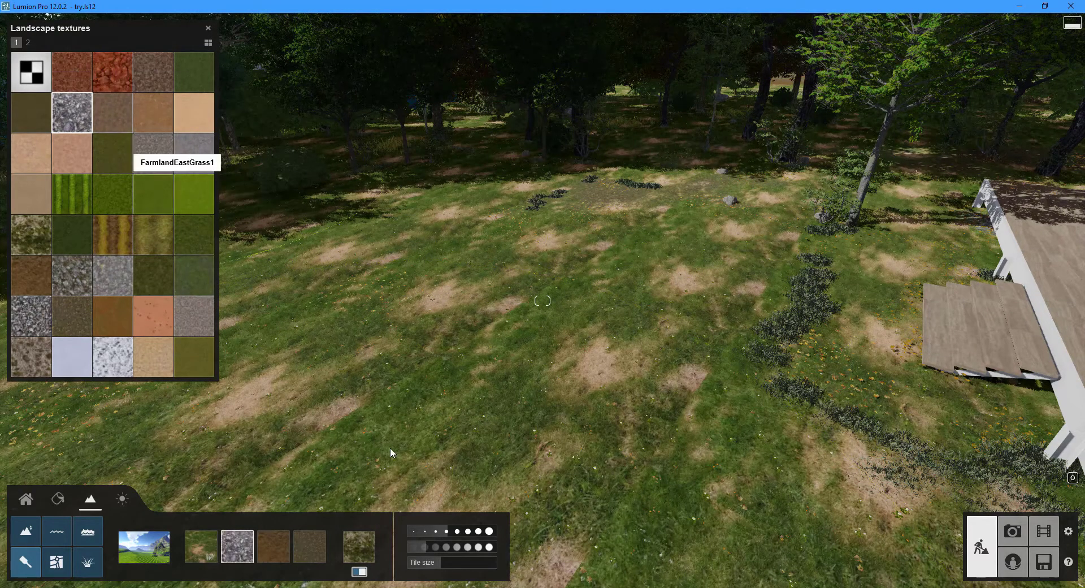
left_click(447, 531)
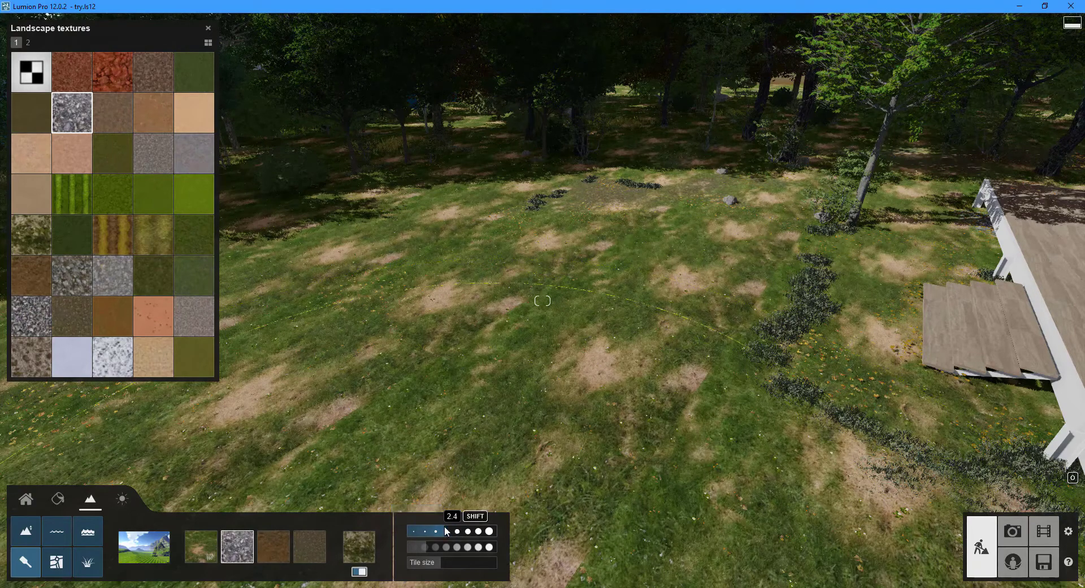
left_click(479, 547)
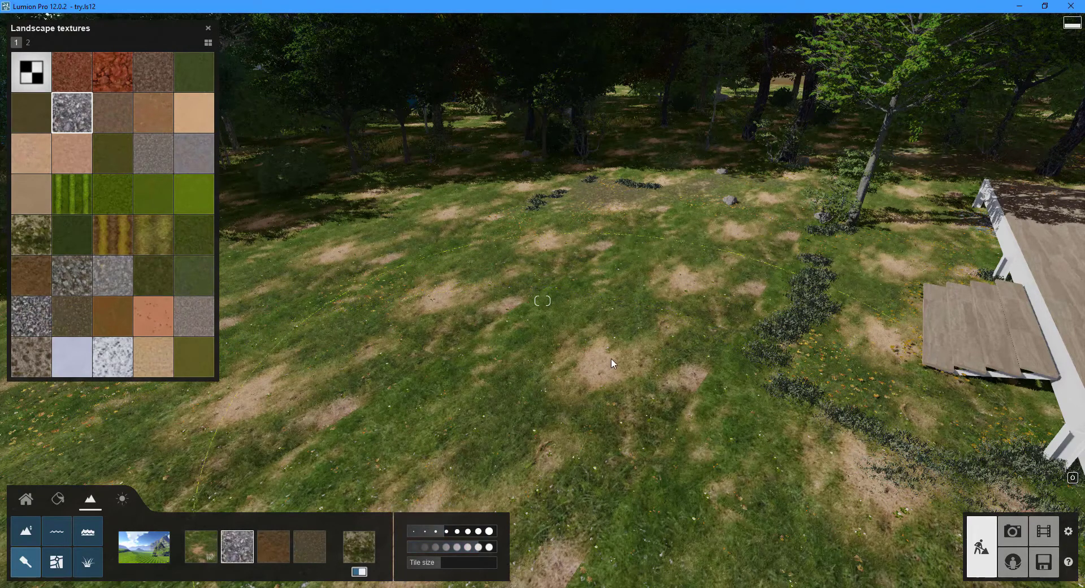
mouse_move(613, 363)
left_mouse_down()
mouse_move(695, 361)
mouse_move(820, 396)
mouse_move(905, 316)
mouse_move(847, 153)
mouse_move(916, 153)
left_mouse_up()
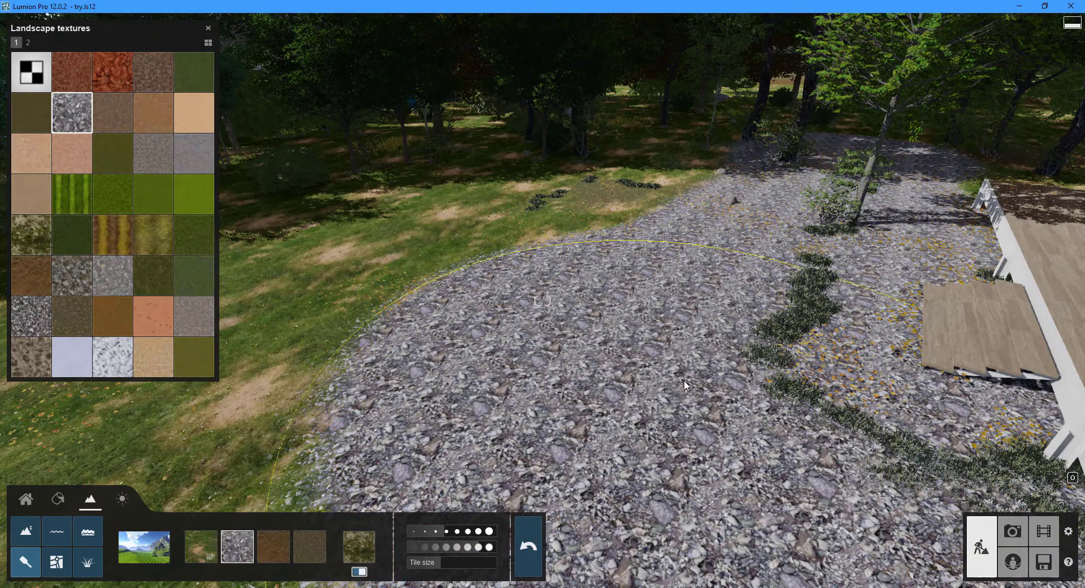
left_click(158, 550)
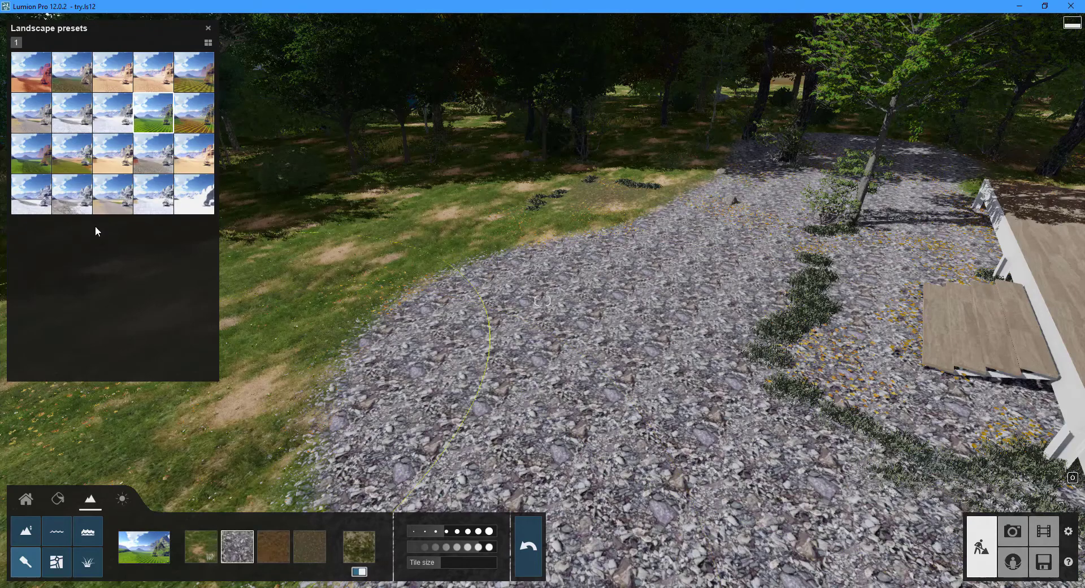
Apply the American landscape preset with red ground, then fly the camera toward the lake.
left_click(43, 90)
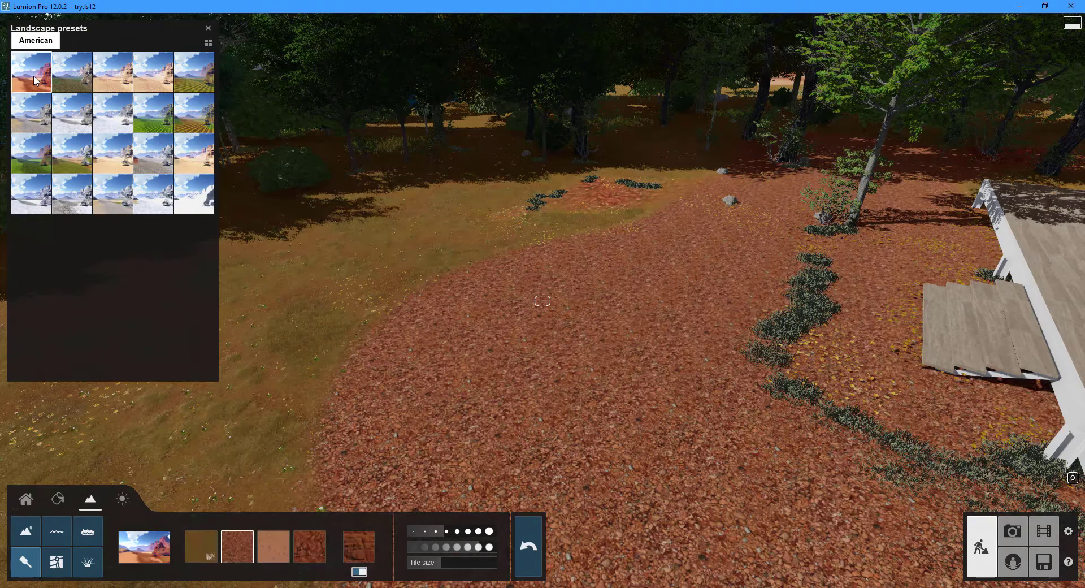
mouse_move(538, 247)
right_mouse_down()
mouse_move(526, 215)
mouse_move(376, 204)
right_mouse_up()
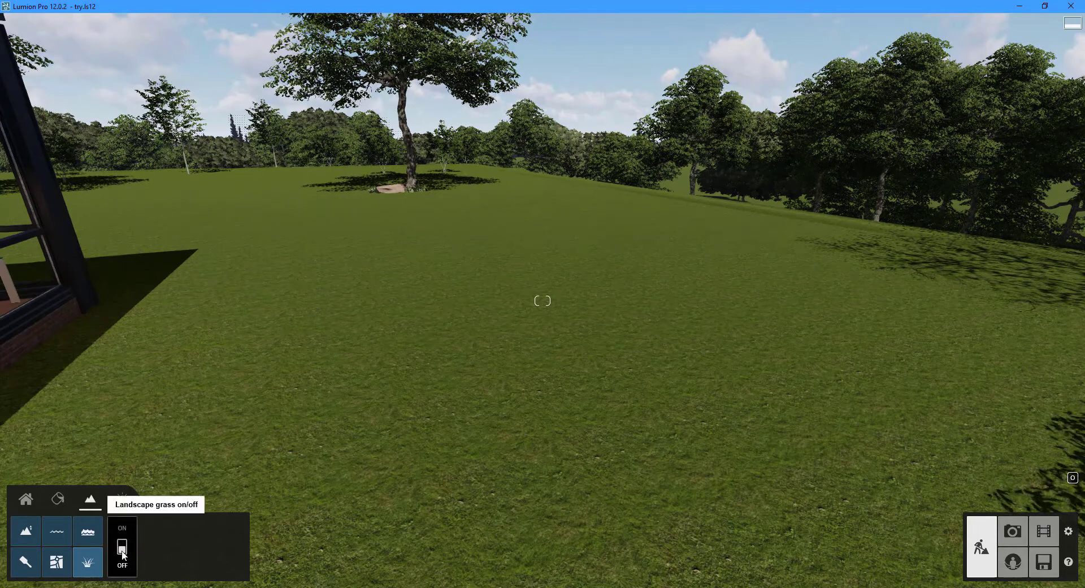
Enable landscape grass with size 0.3 and bring up the scatter objects library.
left_click(123, 549)
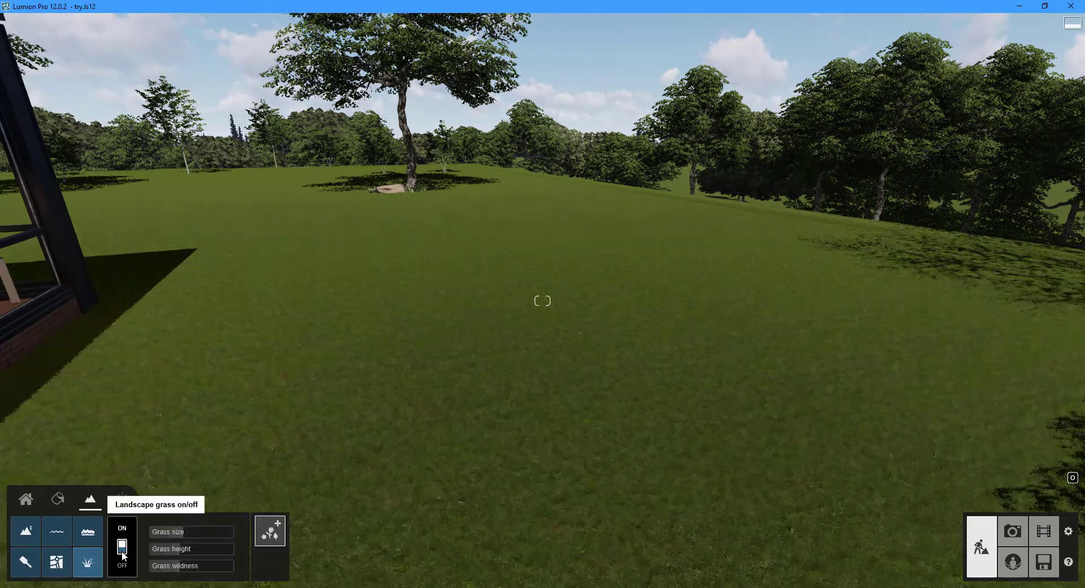
left_click_drag(181, 530, 171, 550)
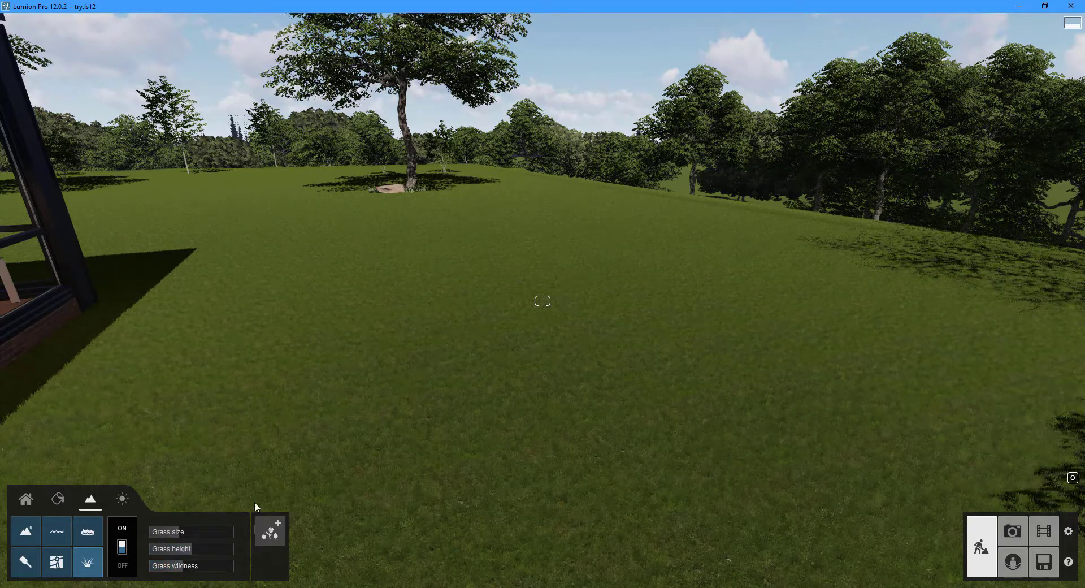
left_click(281, 523)
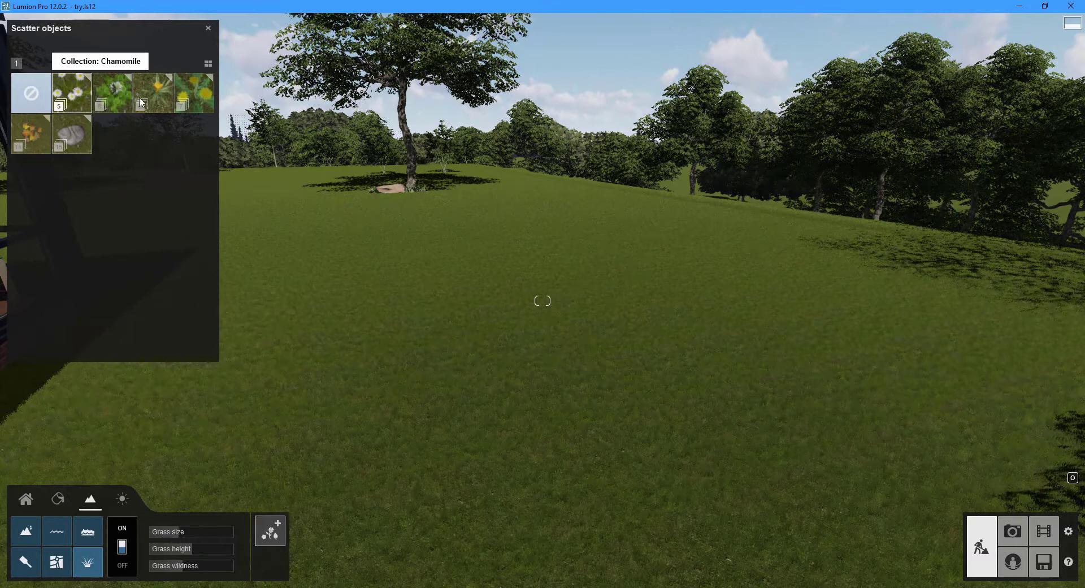
Scatter dandelions from the Dandelion collection across the grass and shrink them.
left_click(201, 99)
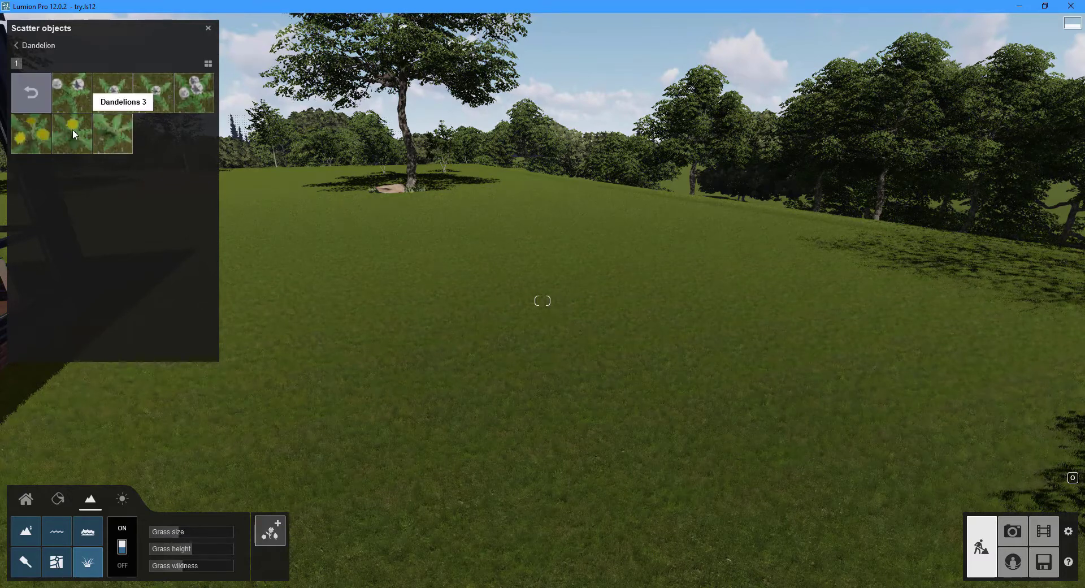
left_click(38, 139)
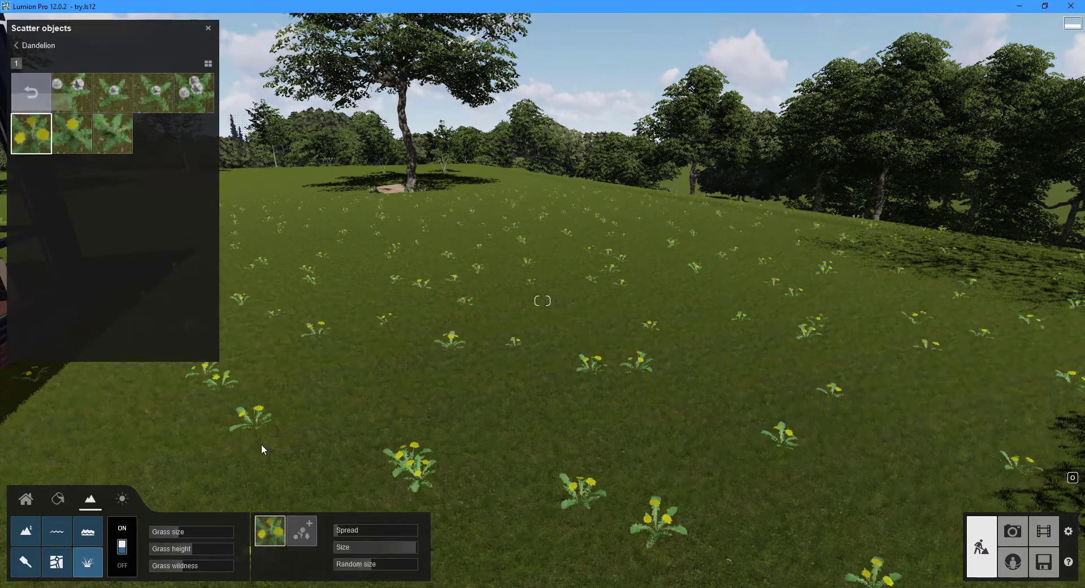
left_click_drag(402, 549, 357, 569)
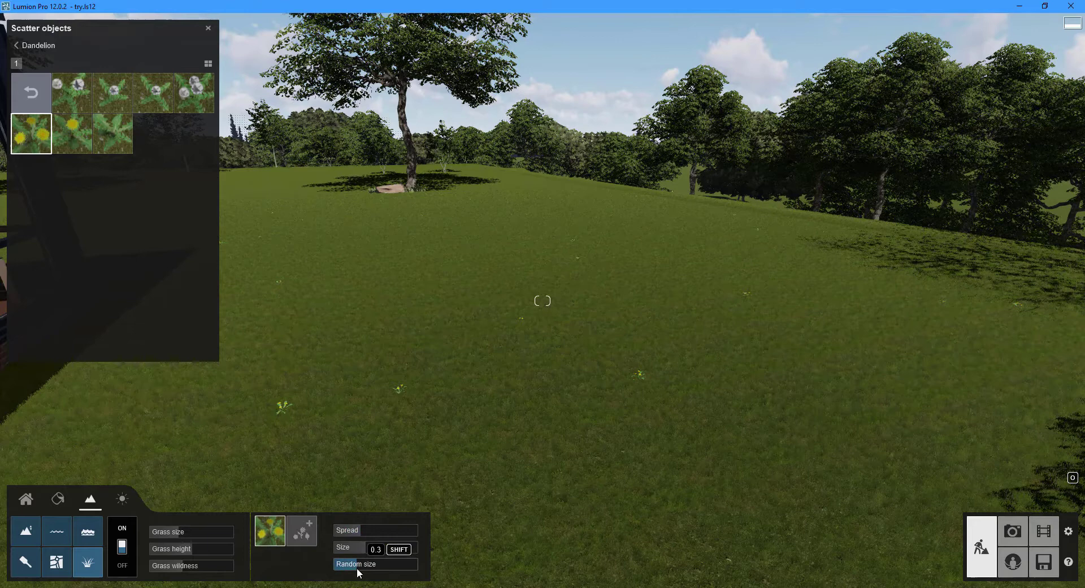
Add Leaves dead 13 as another scatter object and widen its spread to 3.9.
left_click(302, 530)
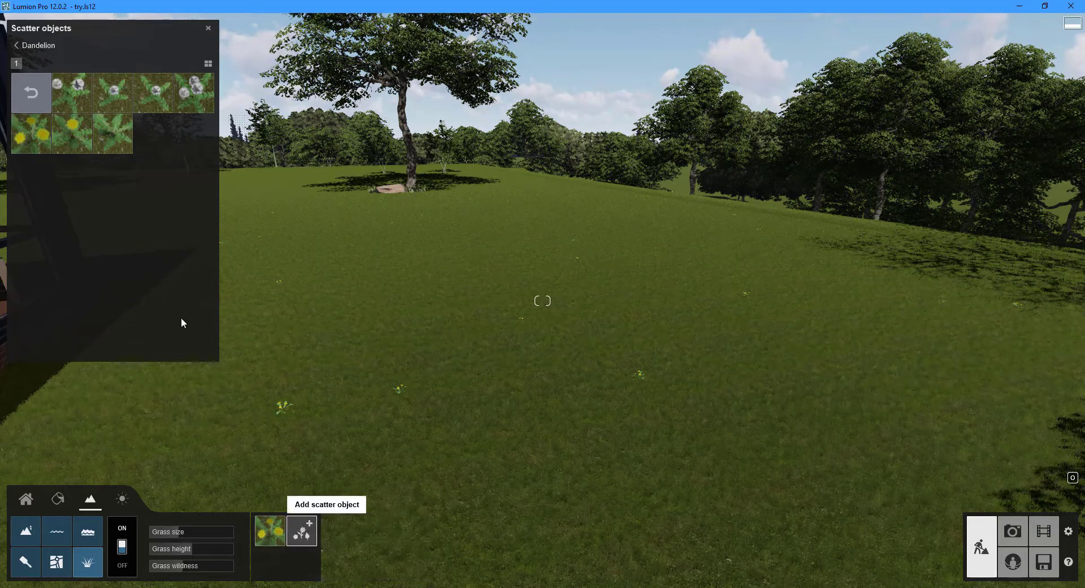
left_click(40, 96)
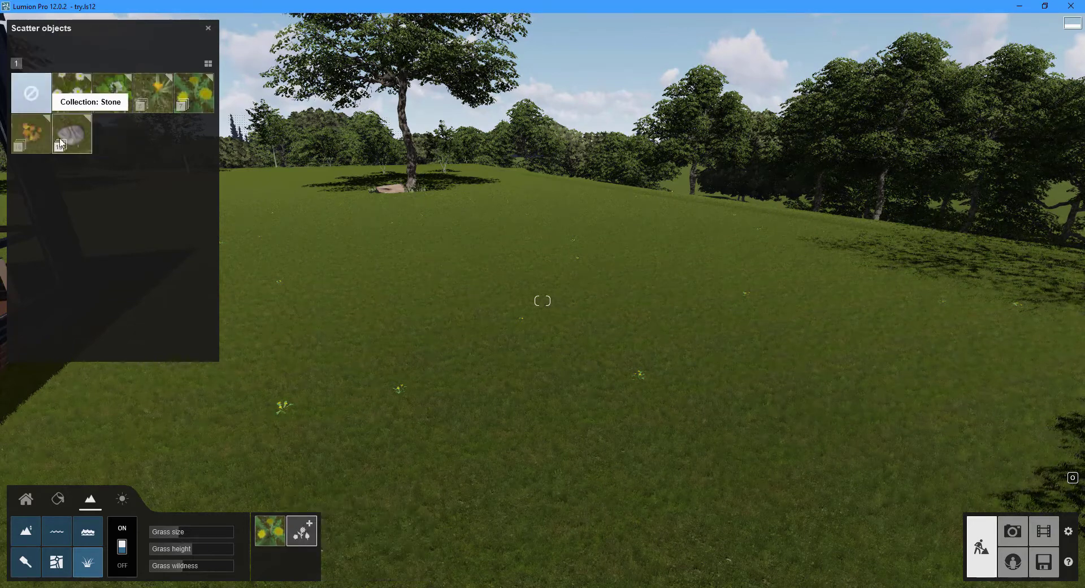
left_click(40, 140)
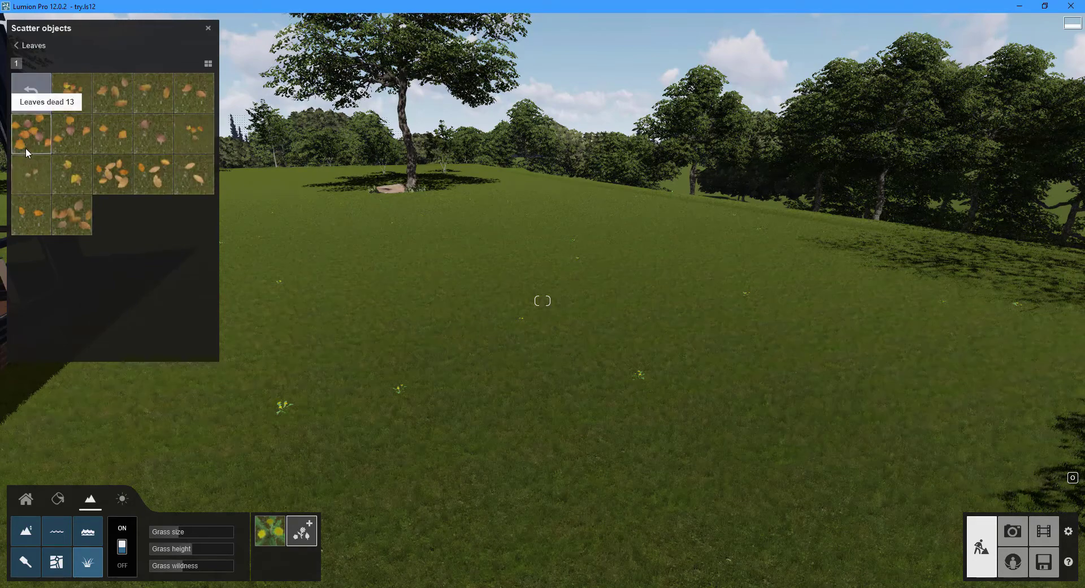
left_click(25, 147)
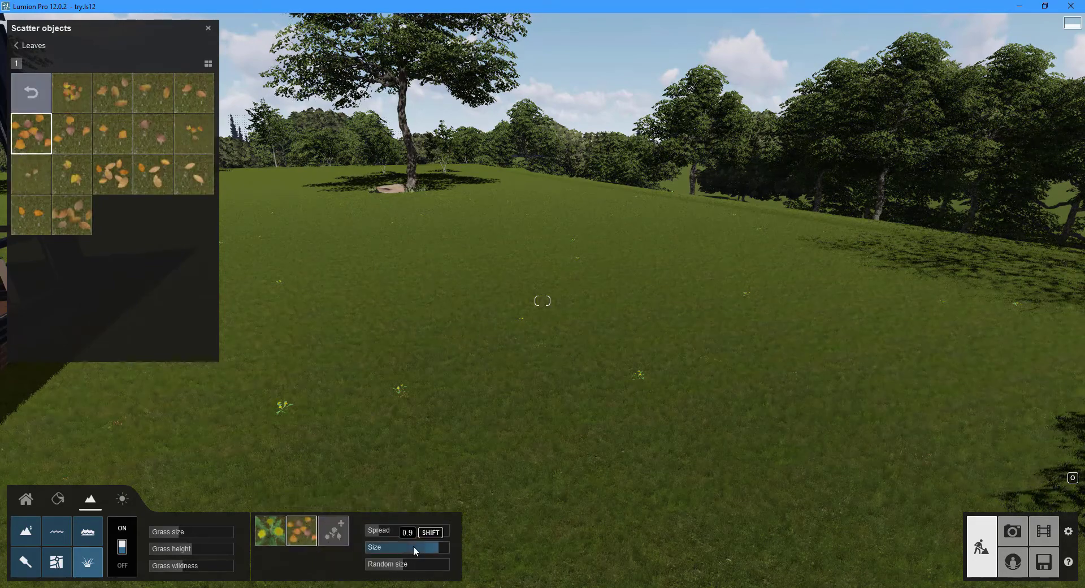
left_click(394, 529)
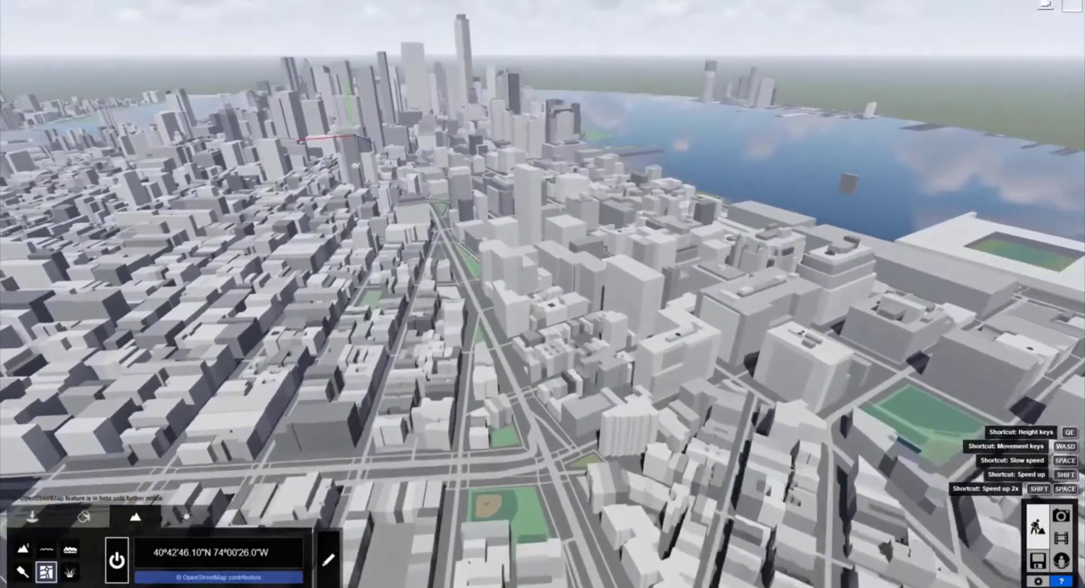
Fly forward toward the skyline and look left and up over the OSM city towers.
key("w")
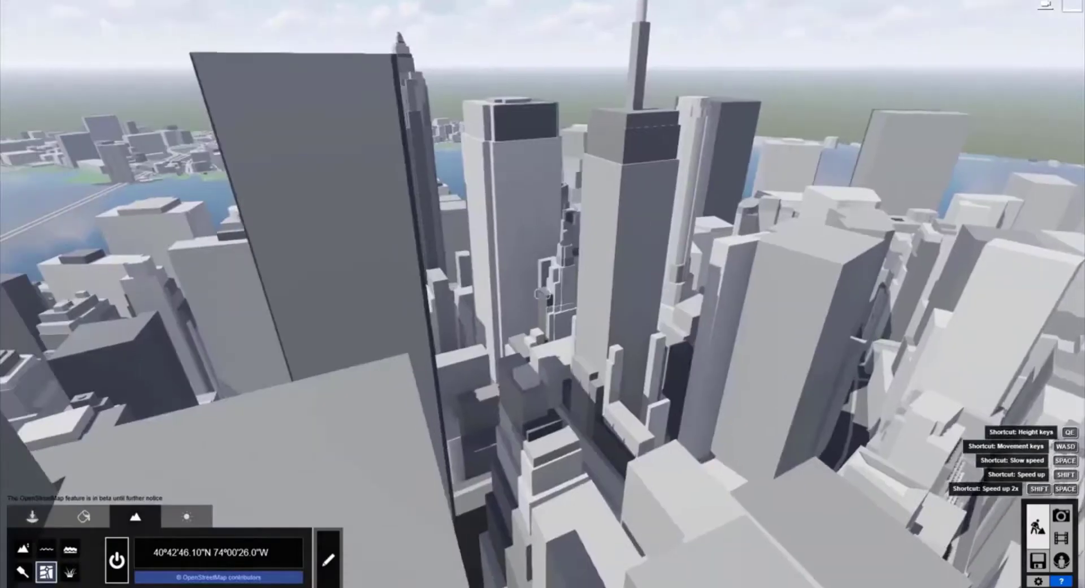
right_click_drag(541, 293, 541, 294)
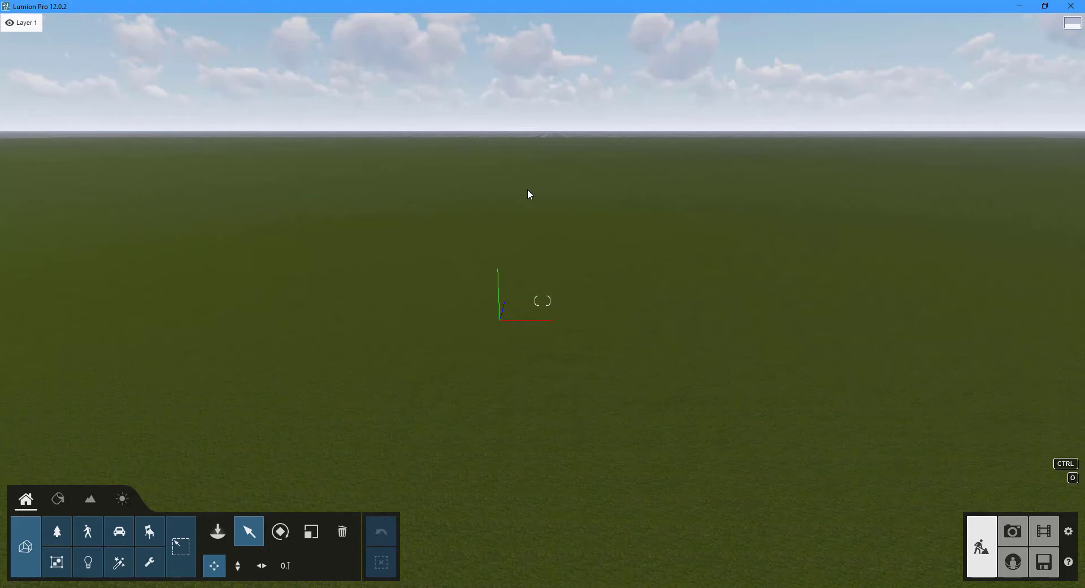
Turn on OpenStreetMap in the Landscape tools, dismiss the beta notice, and bring up the location picker.
left_click(90, 500)
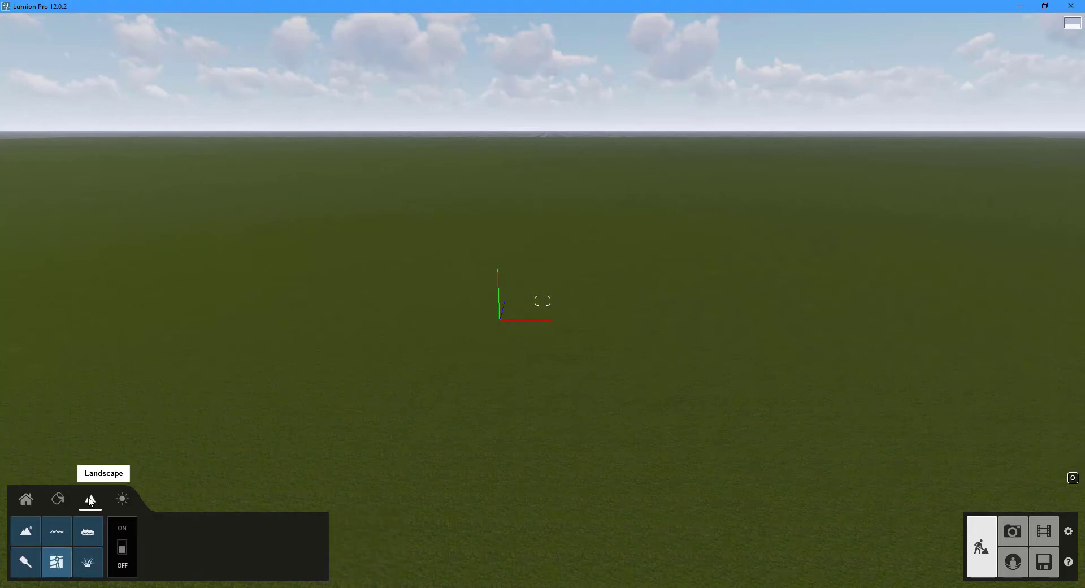
left_click(124, 562)
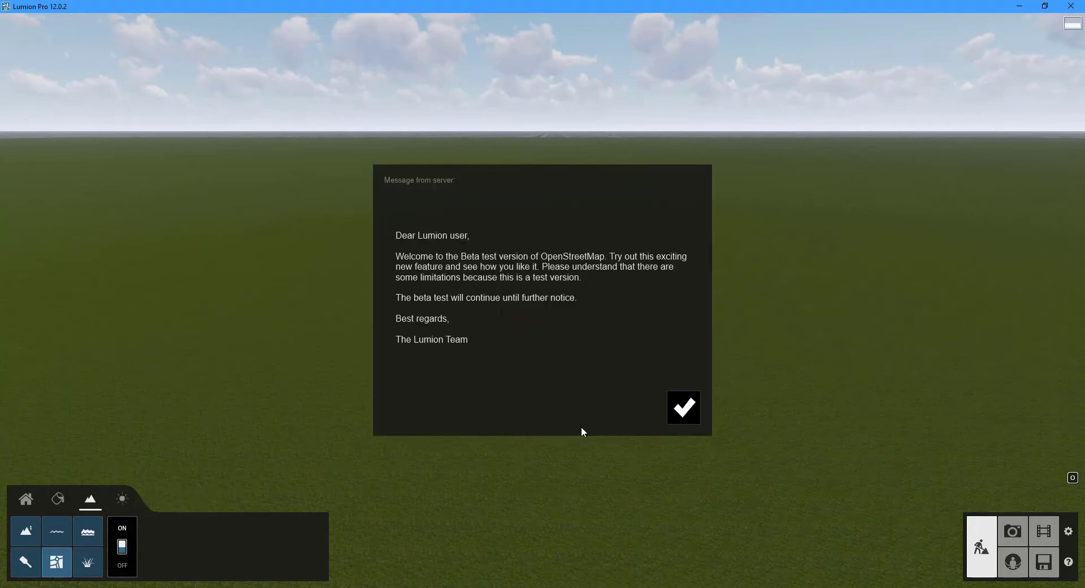
left_click(684, 416)
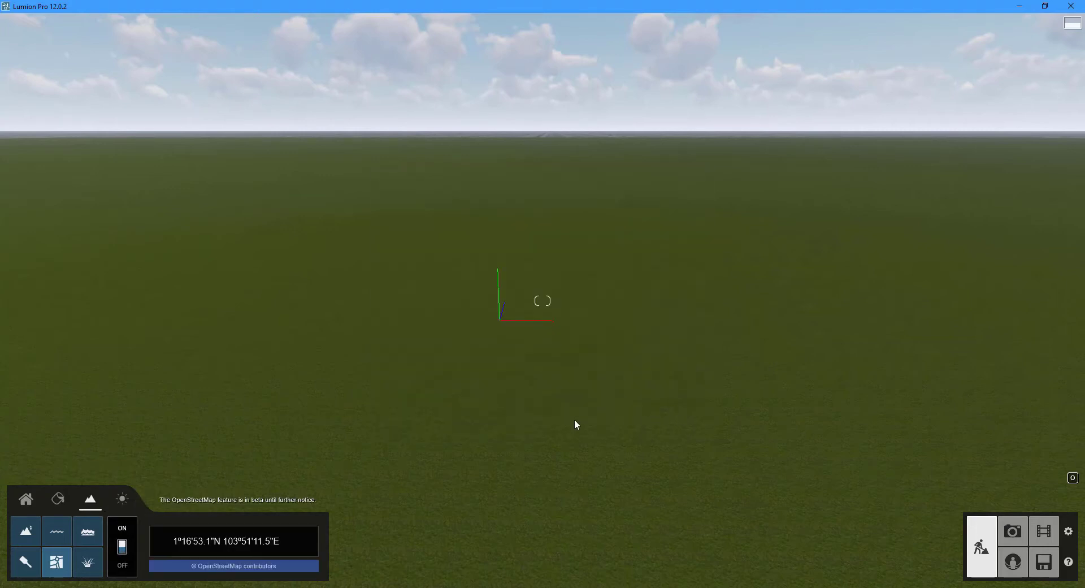
left_click(232, 541)
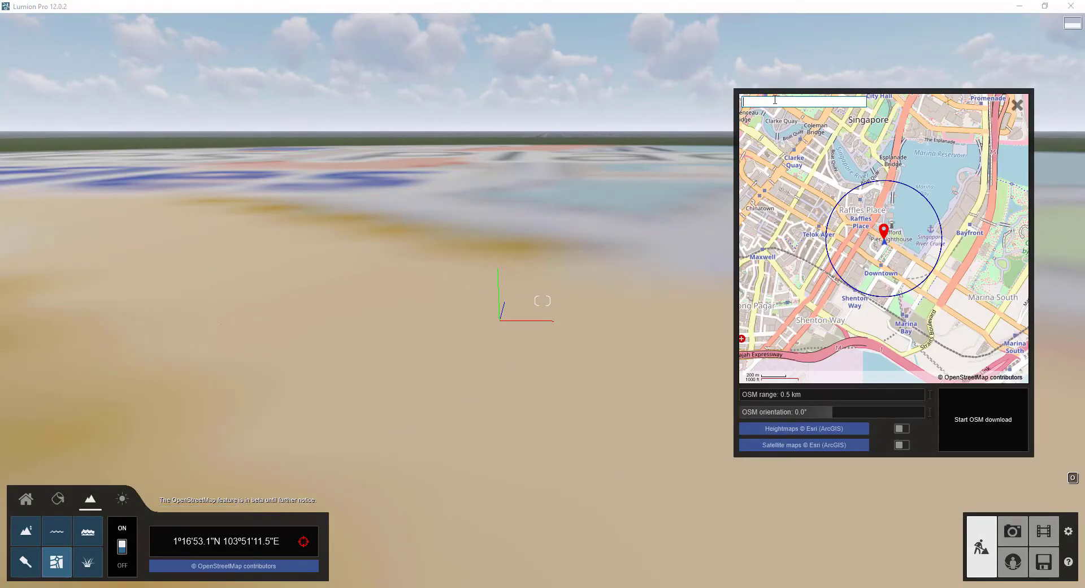
Search the map for 'marina', move the download area to Raffles Place, and adjust the OSM range.
key("Return")
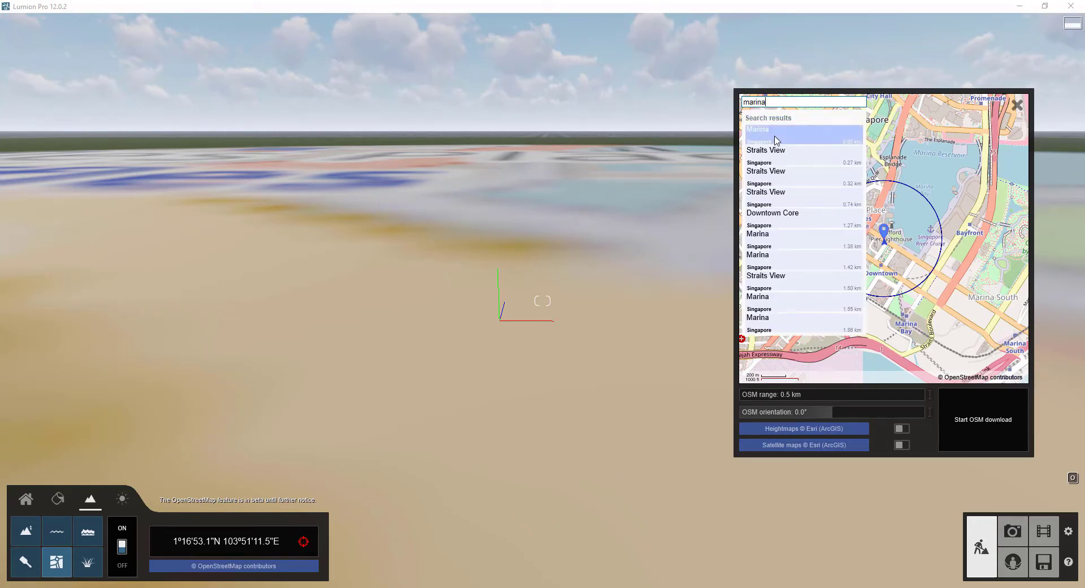
left_click(931, 431)
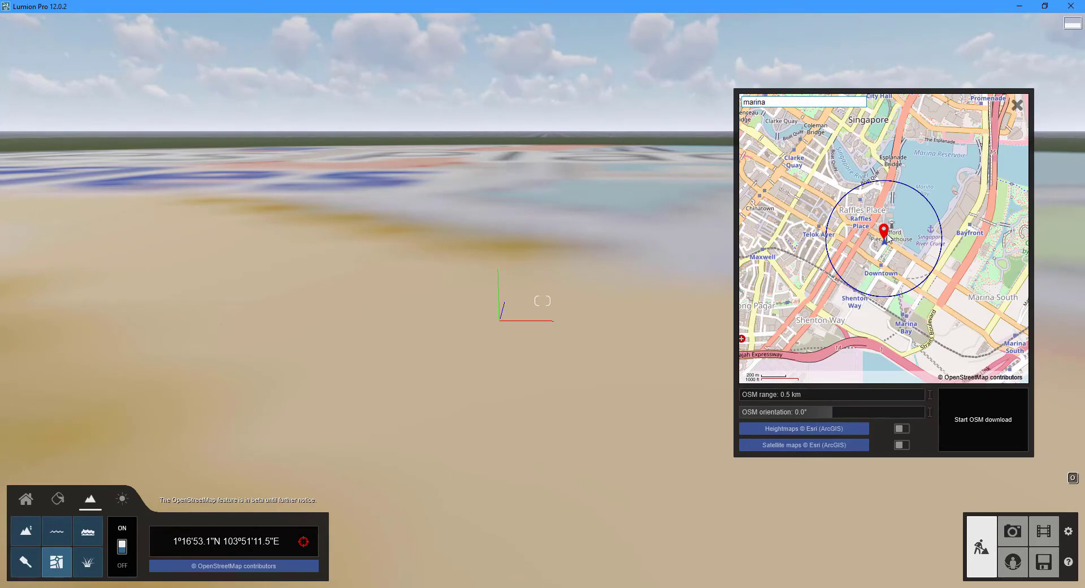
left_click_drag(885, 234, 852, 232)
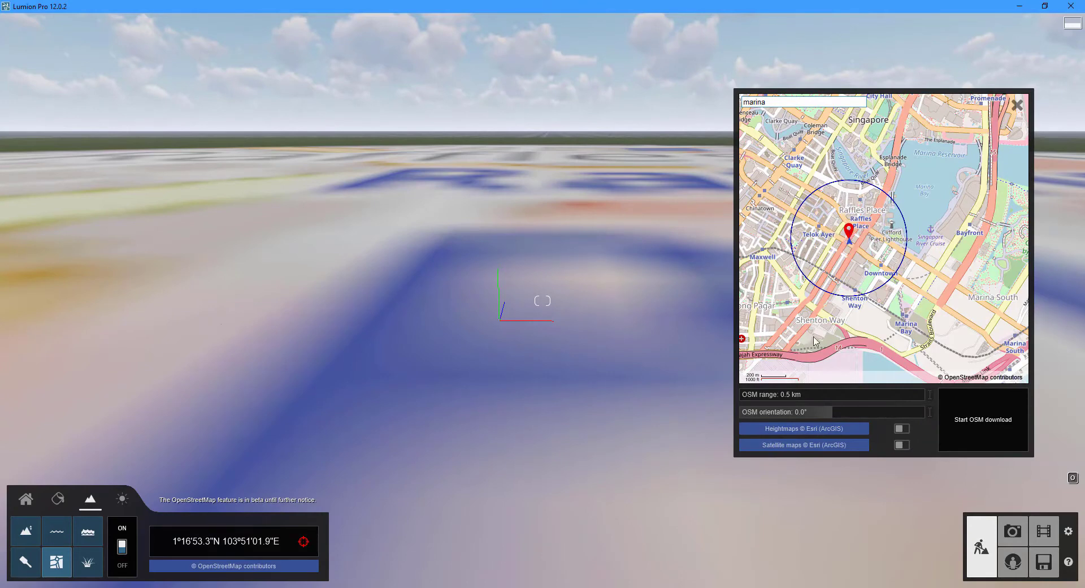
mouse_move(753, 394)
left_mouse_down()
mouse_move(810, 390)
mouse_move(733, 392)
left_mouse_up()
Include heightmaps and satellite maps, then start the OpenStreetMap download of Raffles Place.
left_click(900, 429)
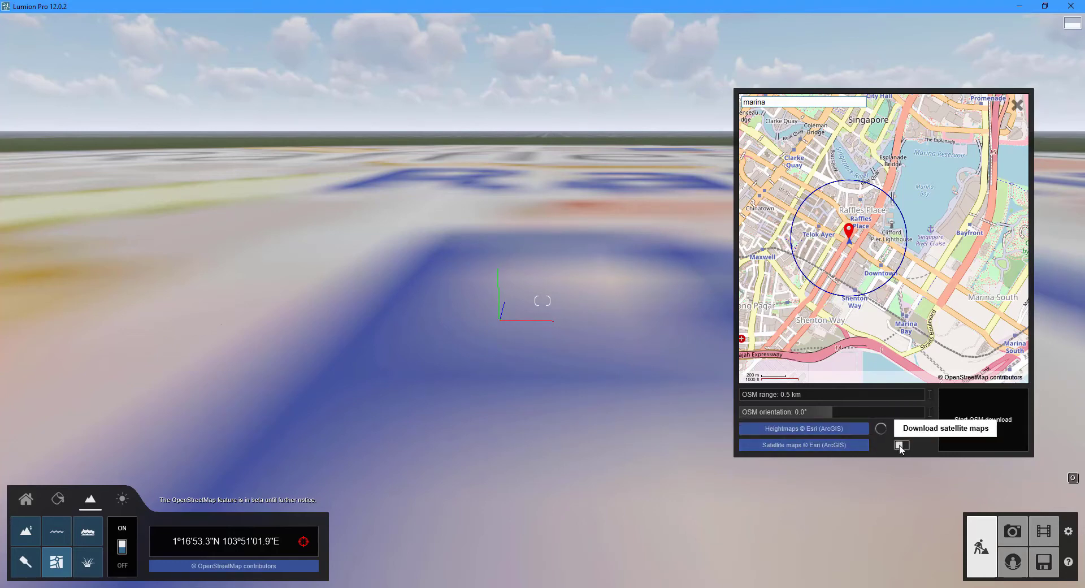
left_click(902, 446)
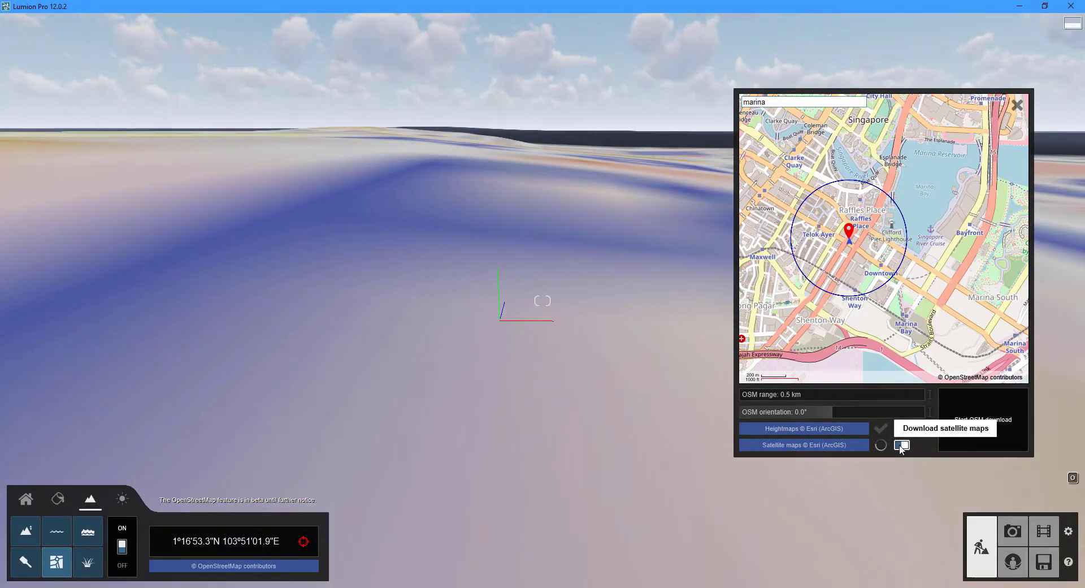
left_click(989, 407)
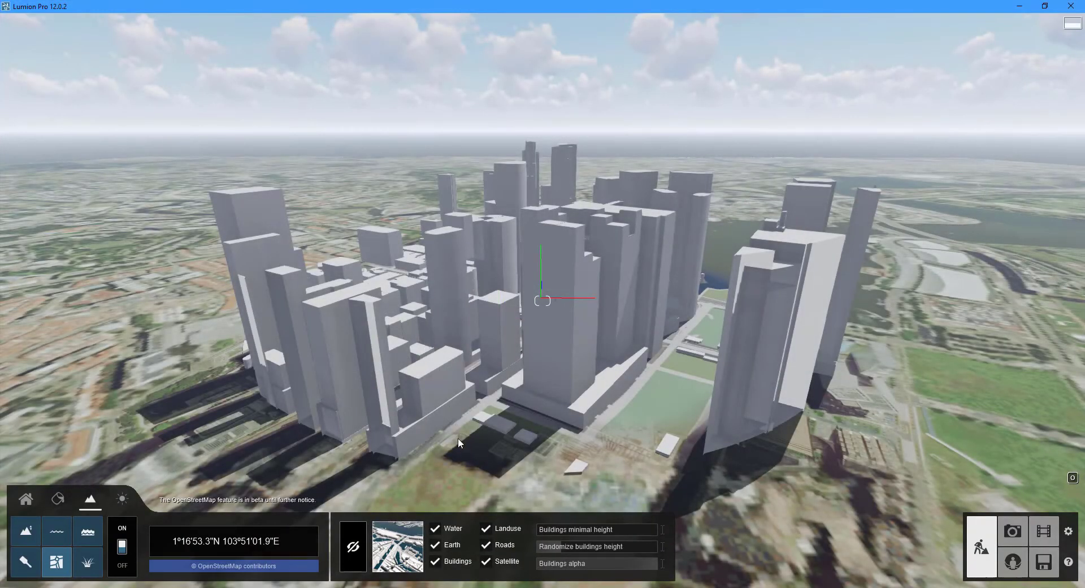
Toggle the OSM buildings and the satellite imagery off and back on to compare.
left_click(447, 568)
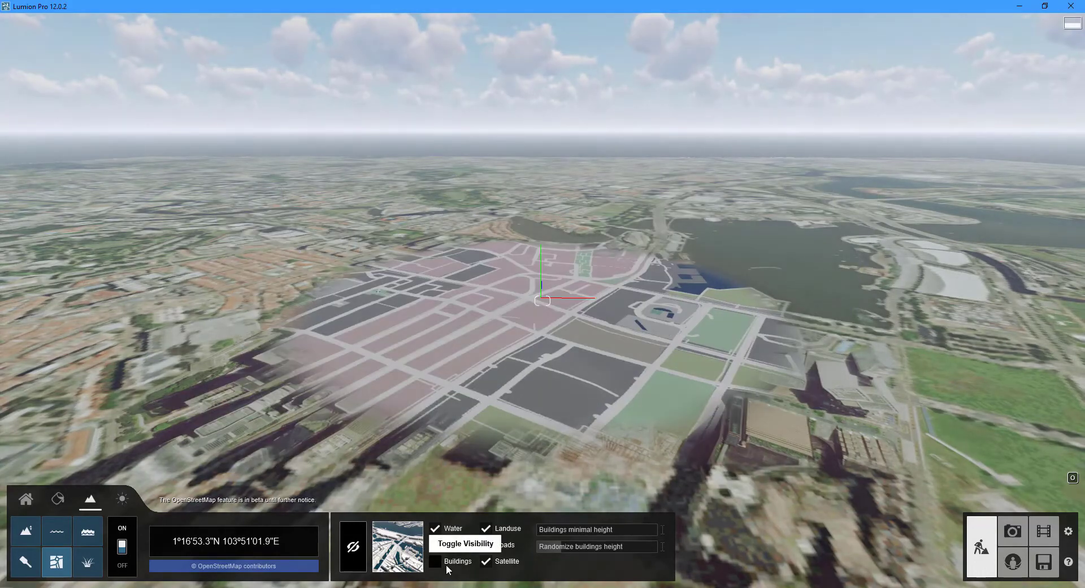
left_click(448, 568)
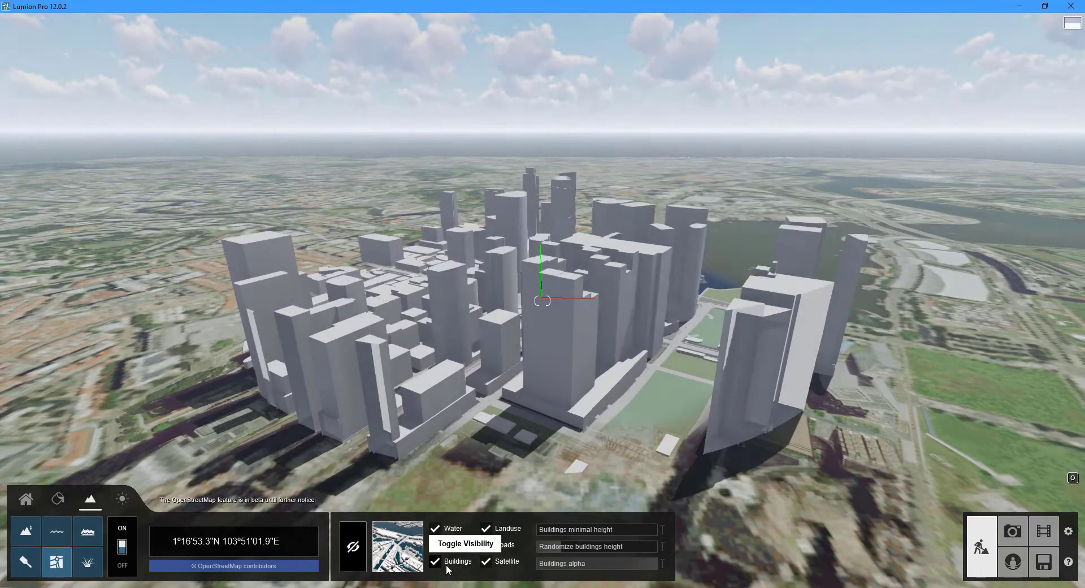
left_click(486, 562)
left_click(486, 562)
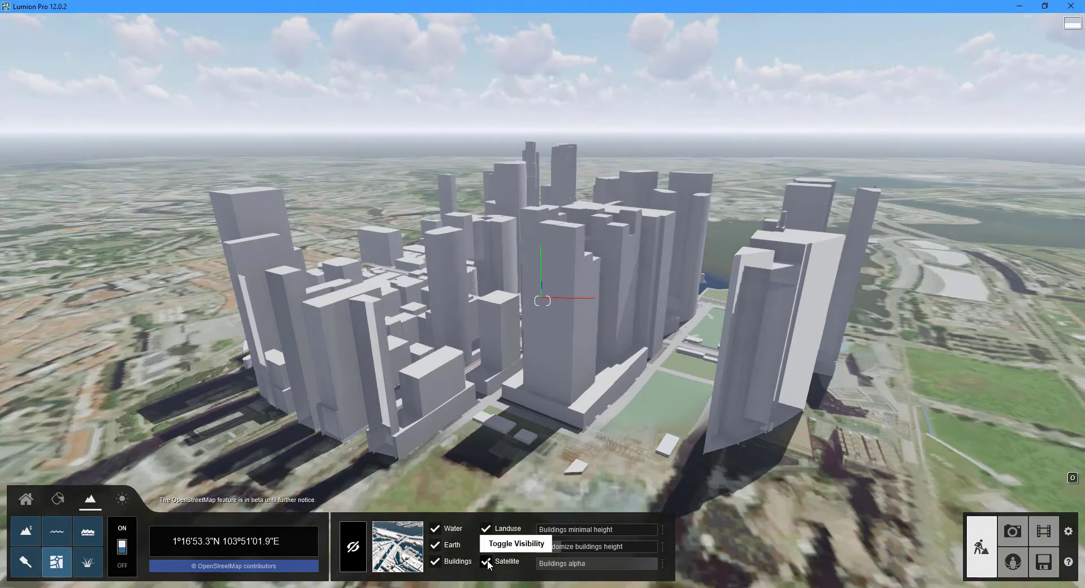
Set buildings minimal height to 52.1 m and randomize building heights by 37.7%.
left_click(558, 529)
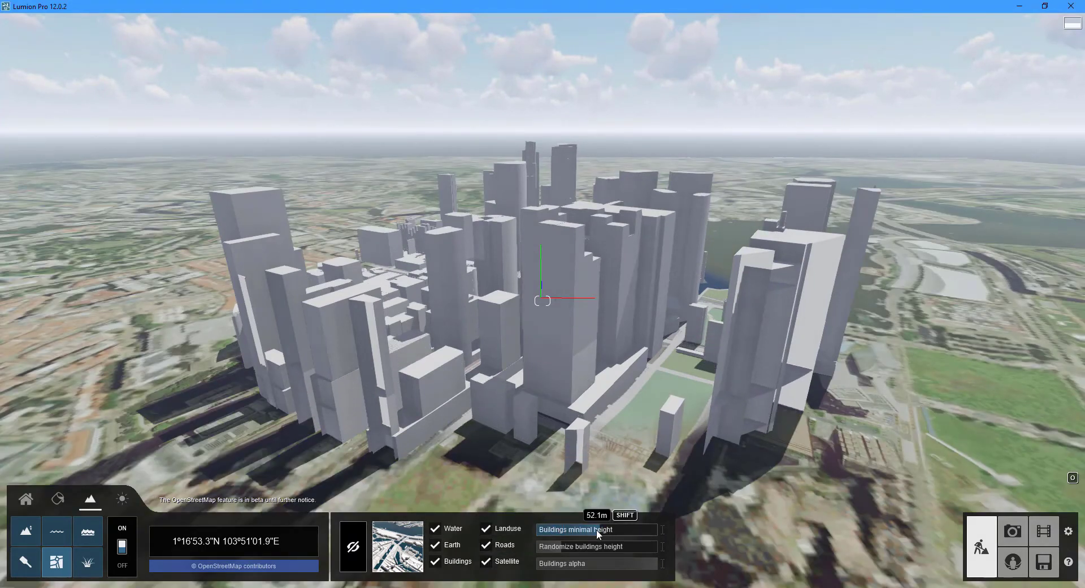
left_click(562, 545)
mouse_move(562, 545)
left_mouse_down()
mouse_move(599, 544)
mouse_move(528, 548)
mouse_move(582, 549)
left_mouse_up()
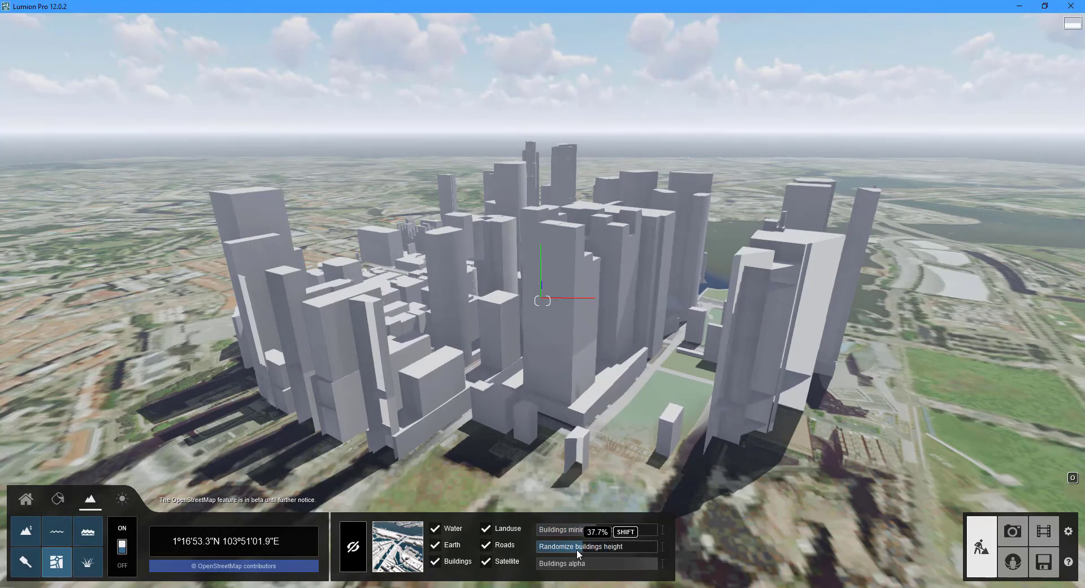
Hide the small building near the city centre and confirm the selection.
left_click(354, 550)
left_click(488, 359)
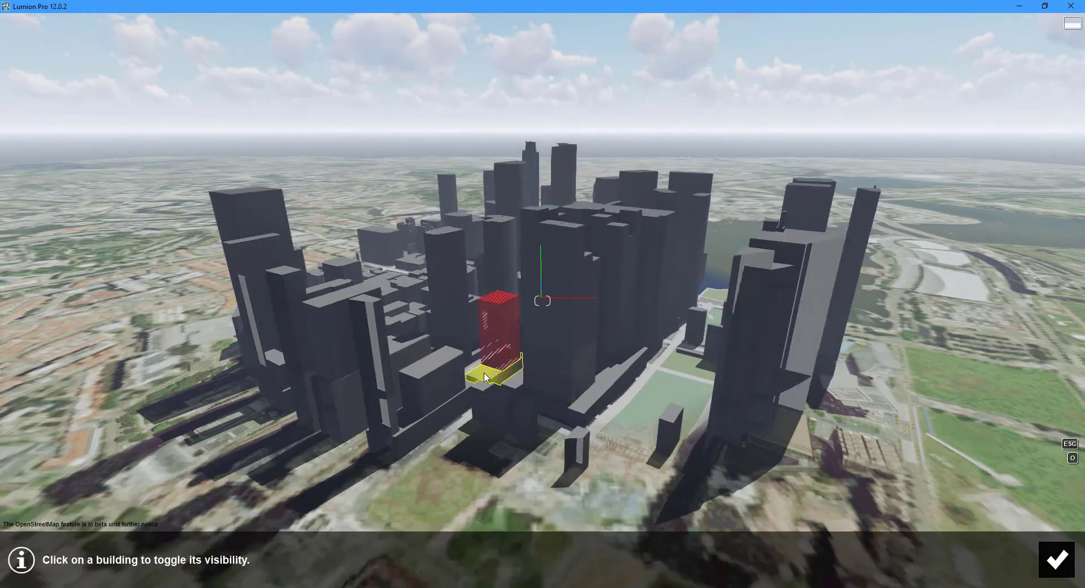
left_click(1057, 560)
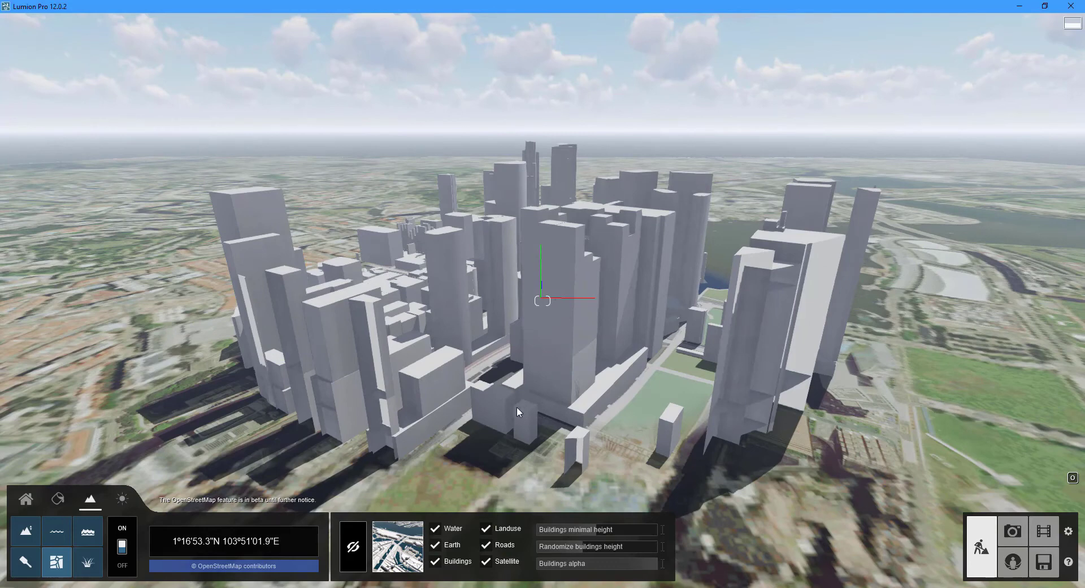
Try the map style presets in turn and finish on the sixth, red preset.
left_click(399, 551)
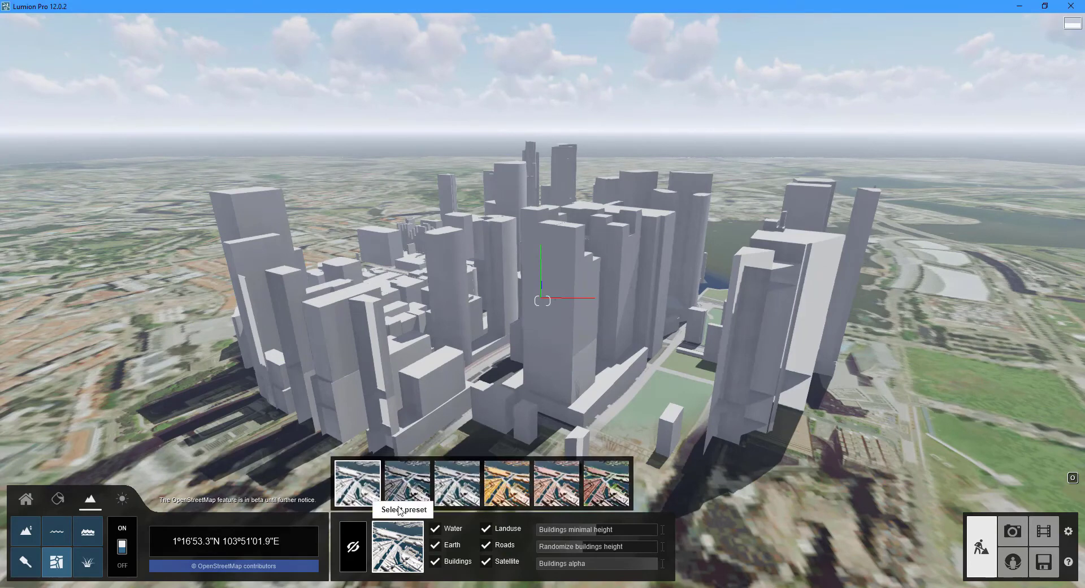
left_click(406, 488)
left_click(461, 489)
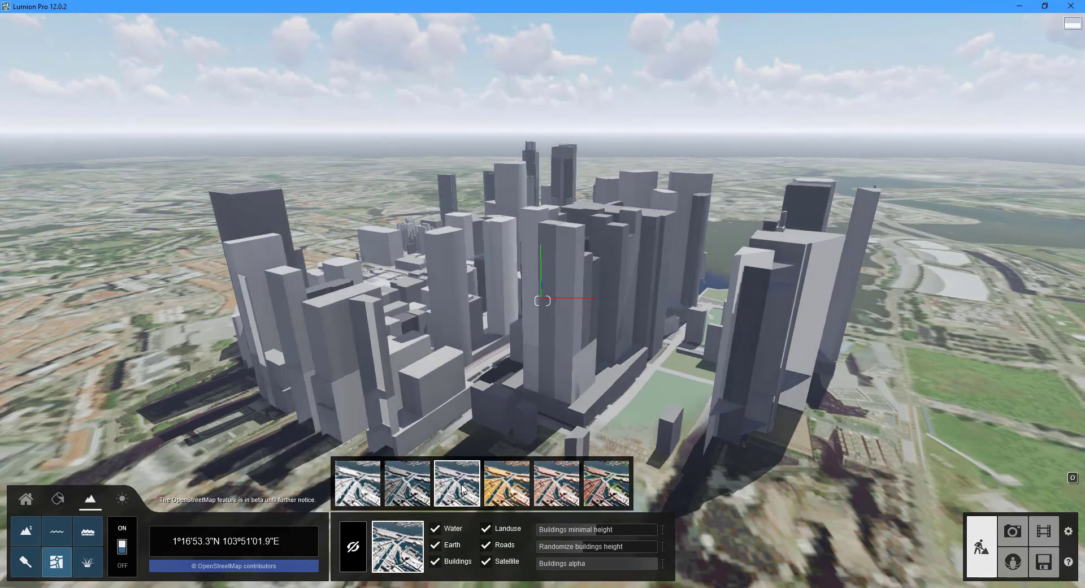
left_click(508, 487)
left_click(556, 489)
left_click(604, 490)
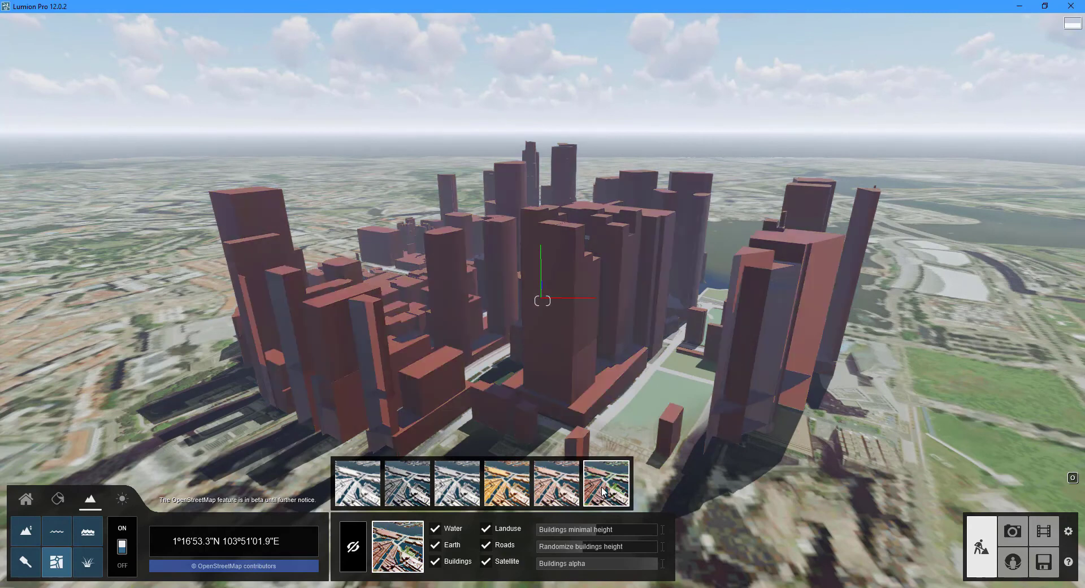